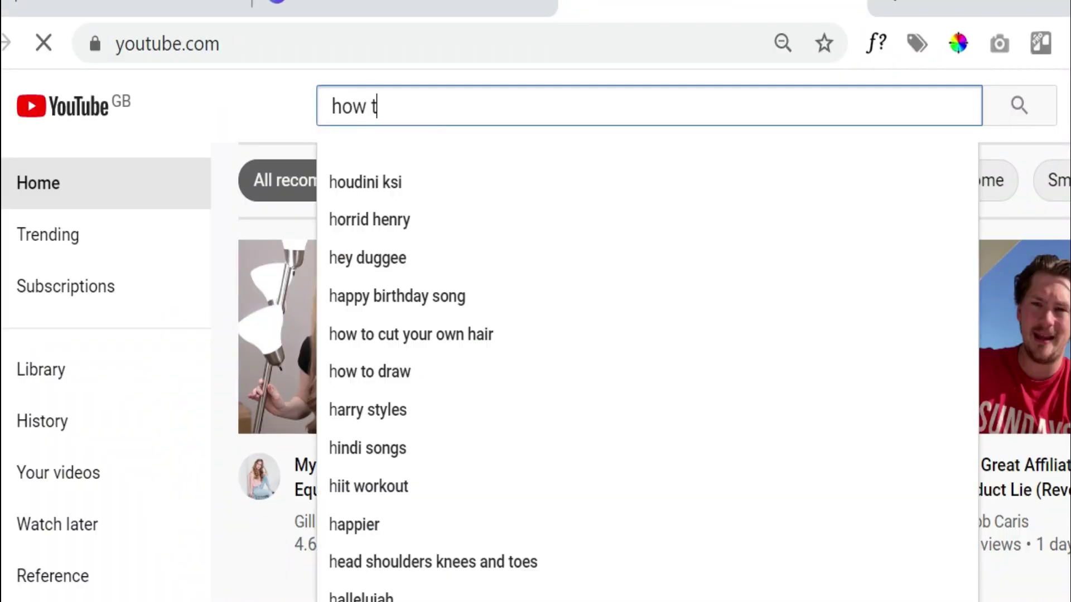
# Search YouTube for 'how to create a youtube thumbnail in canva' and zoom the page in twice
pyautogui.write('te a yo')
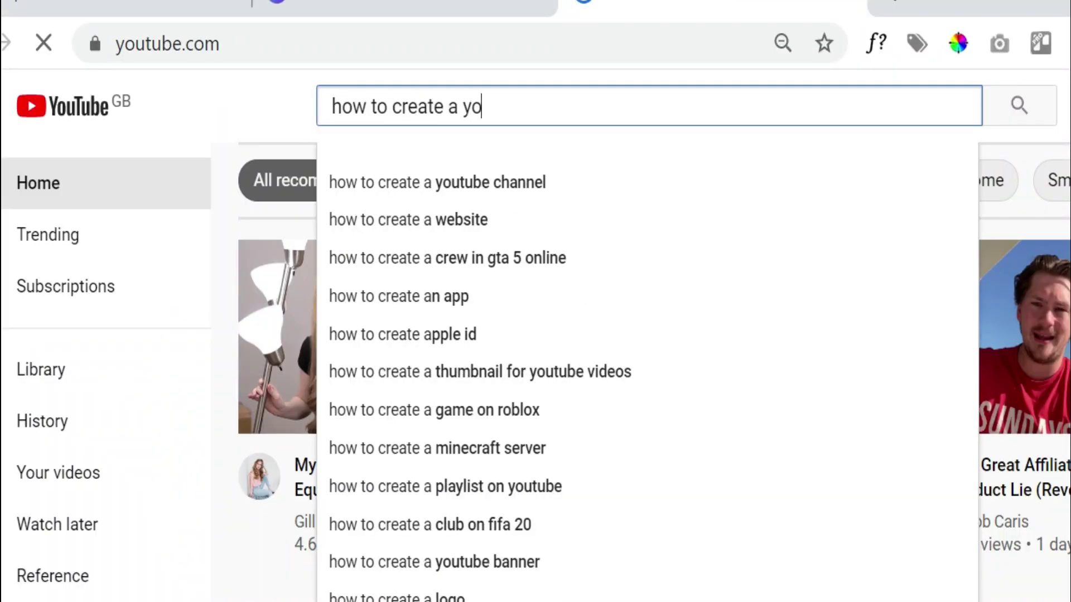
pyautogui.write('utube thumb')
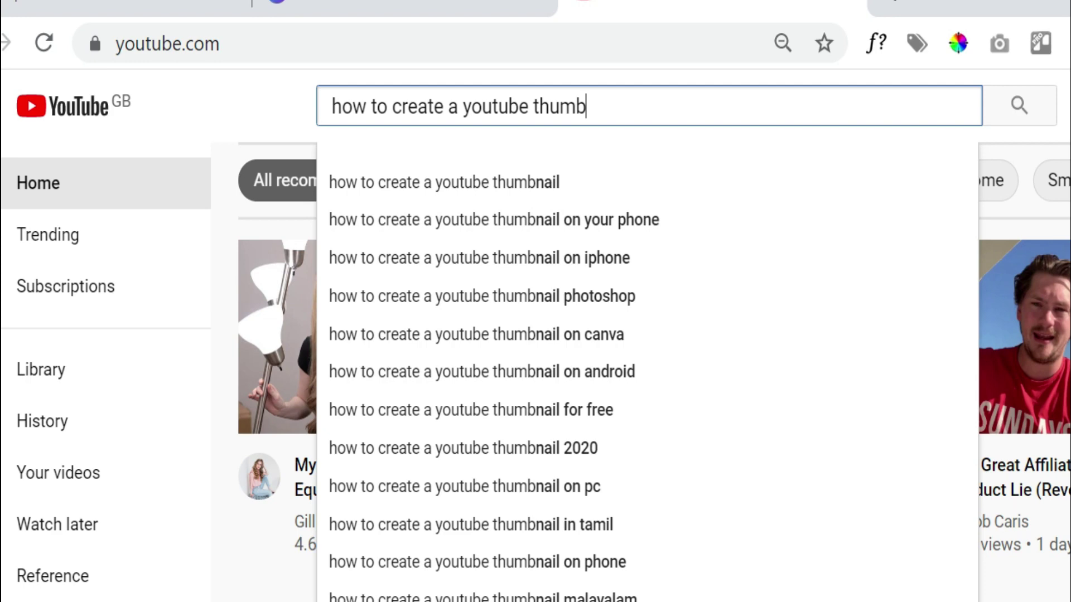
pyautogui.write('nail in ca')
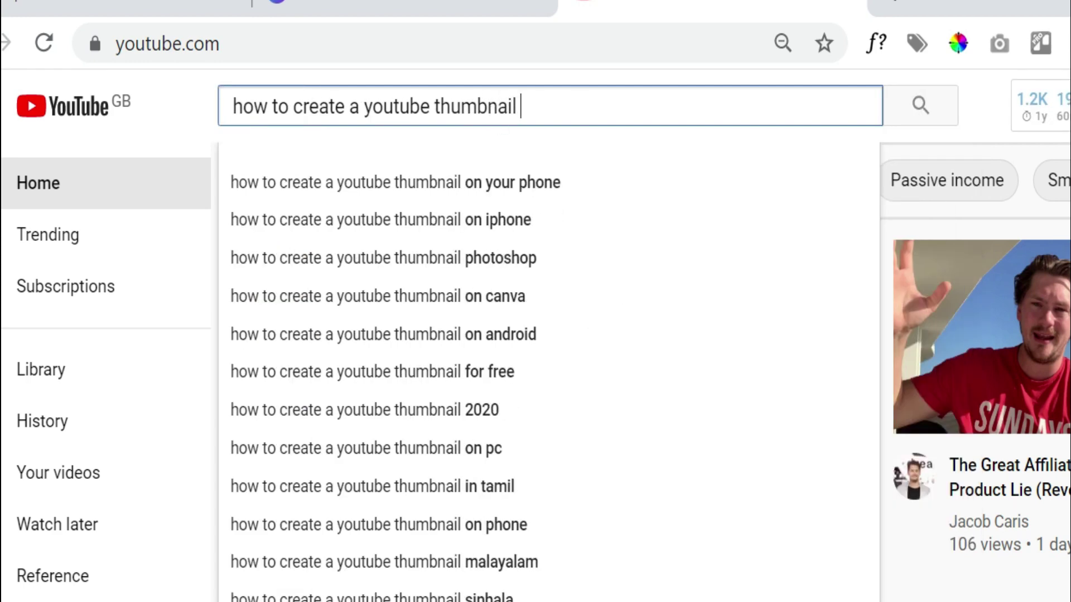
pyautogui.write('nva')
pyautogui.press('Return')
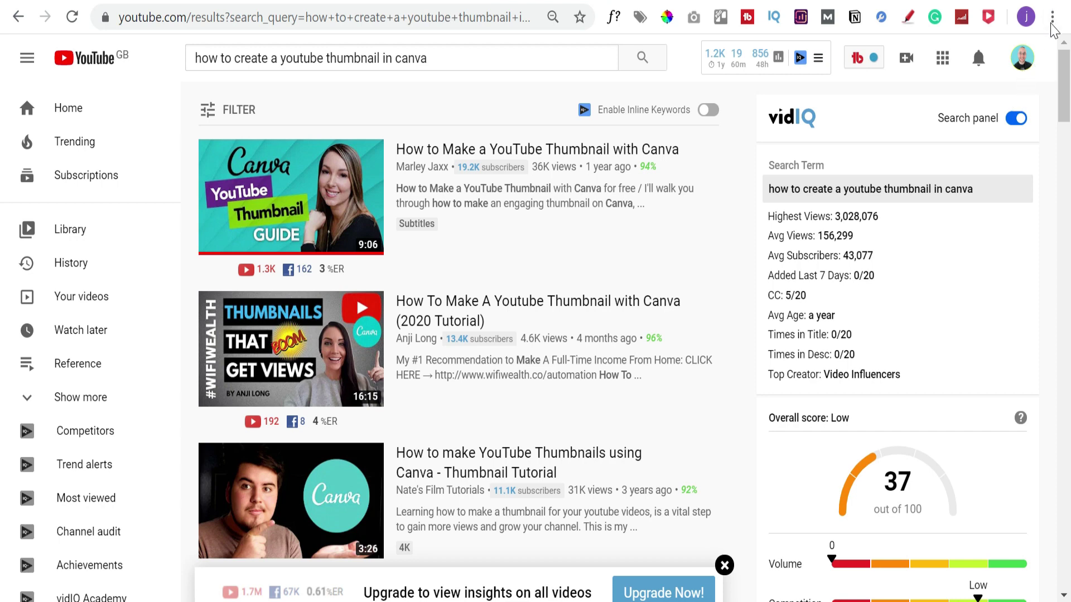
pyautogui.click(1052, 17)
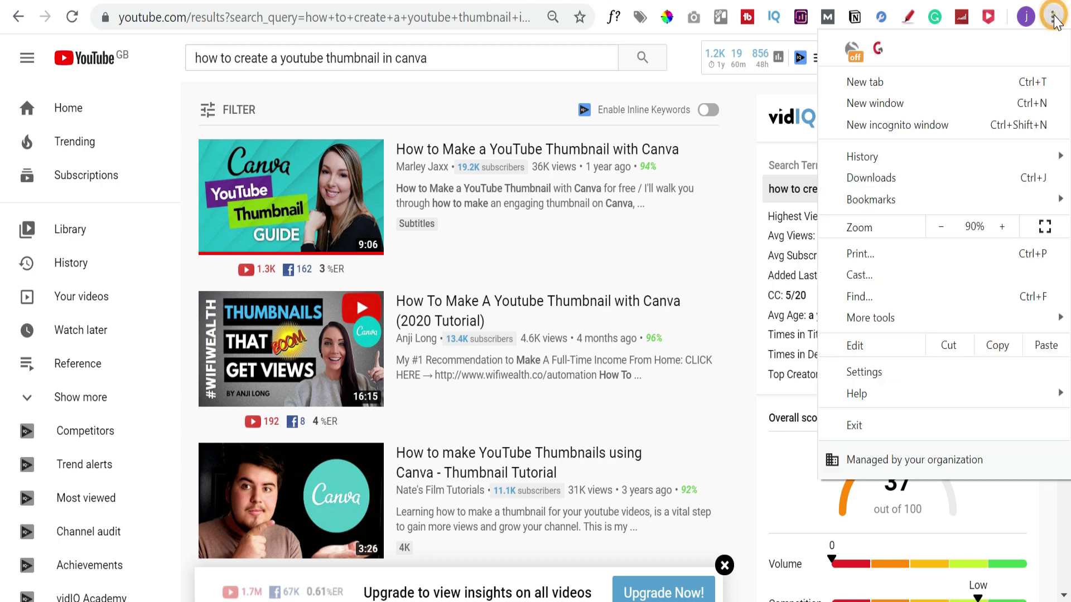
pyautogui.click(1002, 227)
pyautogui.click(1002, 227)
pyautogui.click(1002, 227)
pyautogui.click(1002, 227)
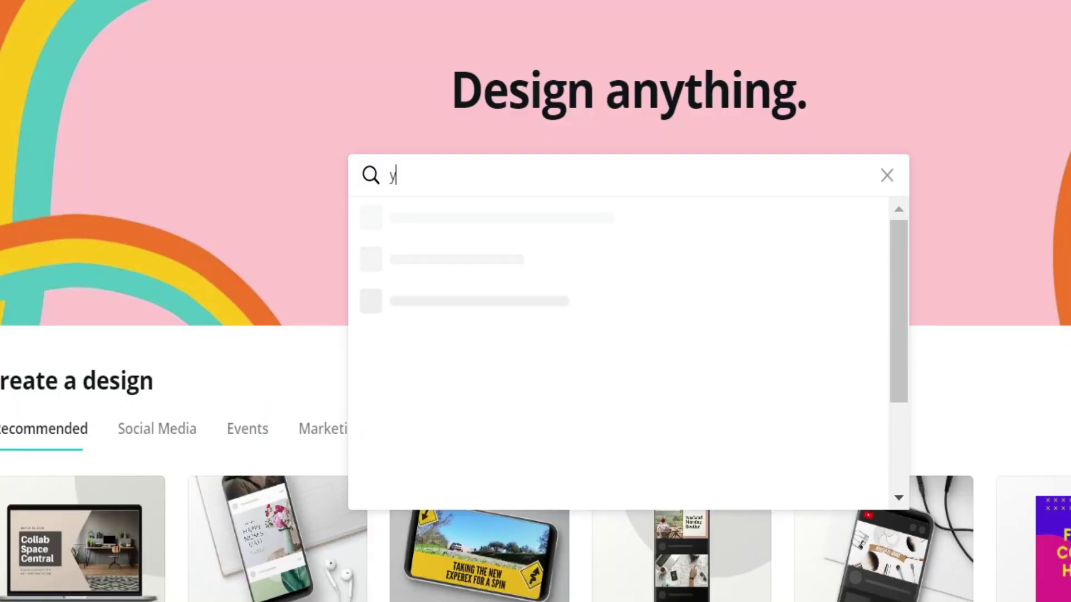
# Search Canva for 'youtube', choose YouTube Thumbnail, and start a blank design
pyautogui.write('e')
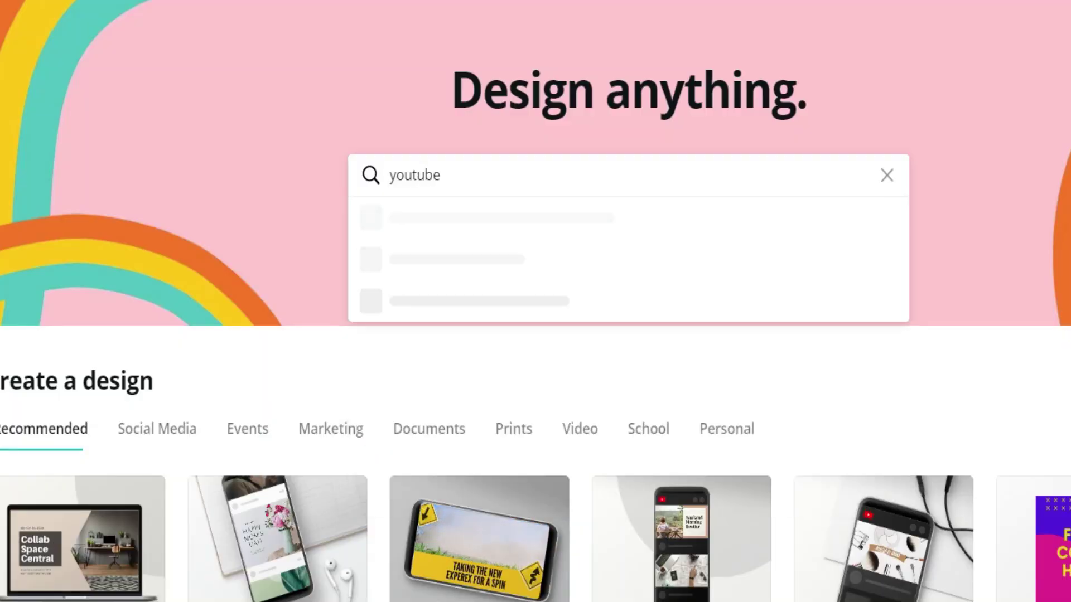
pyautogui.click(493, 387)
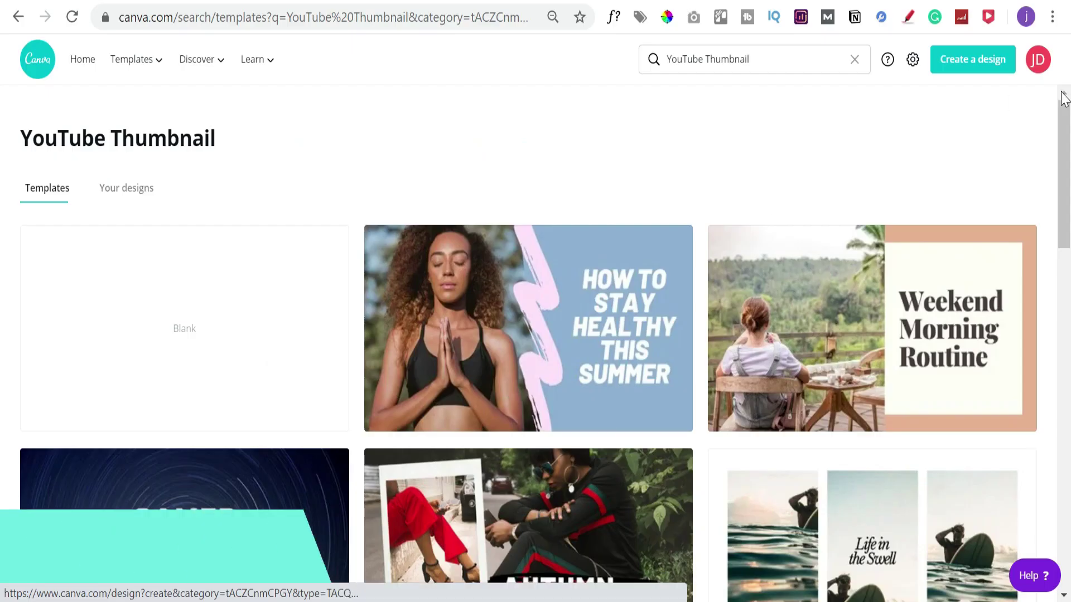
pyautogui.moveTo(1066, 81); pyautogui.dragTo(1063, 106)
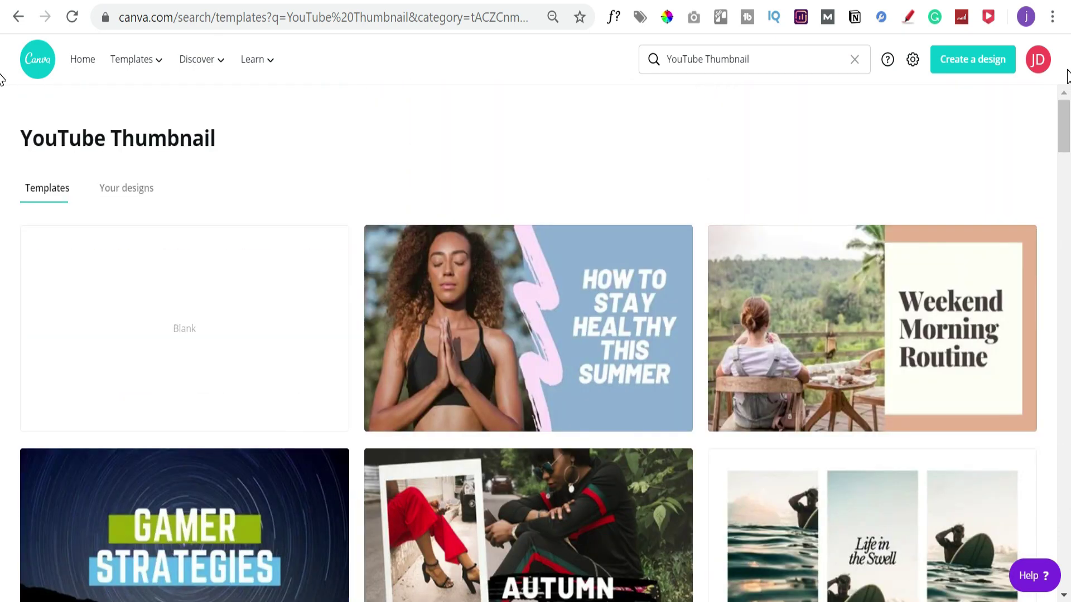
pyautogui.click(189, 339)
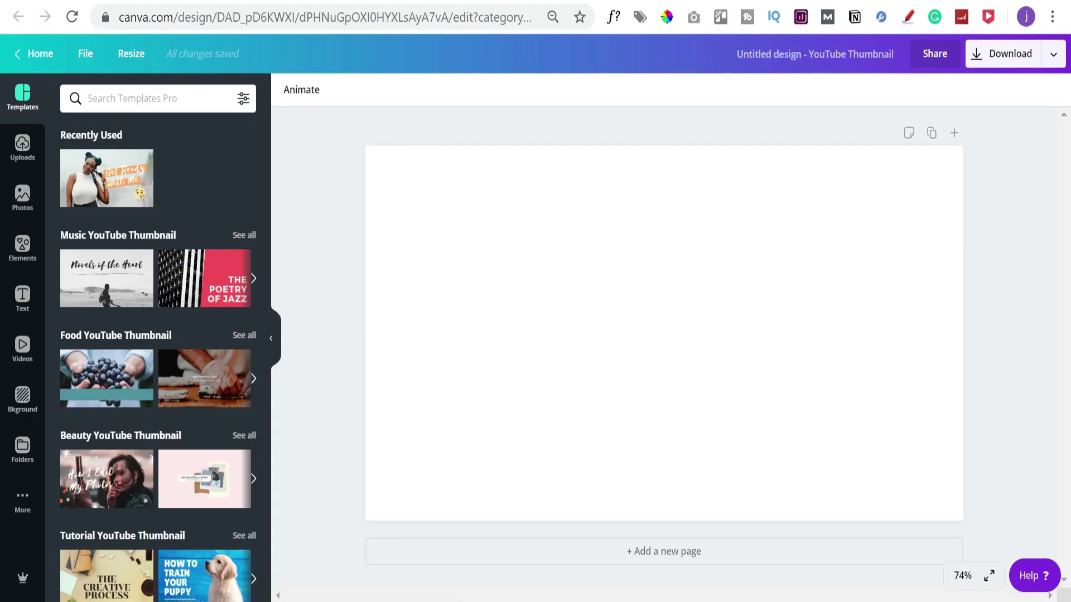
# Search Photos for 'fan background' and add the green palm-leaf photo to the design
pyautogui.click(111, 96)
pyautogui.click(21, 195)
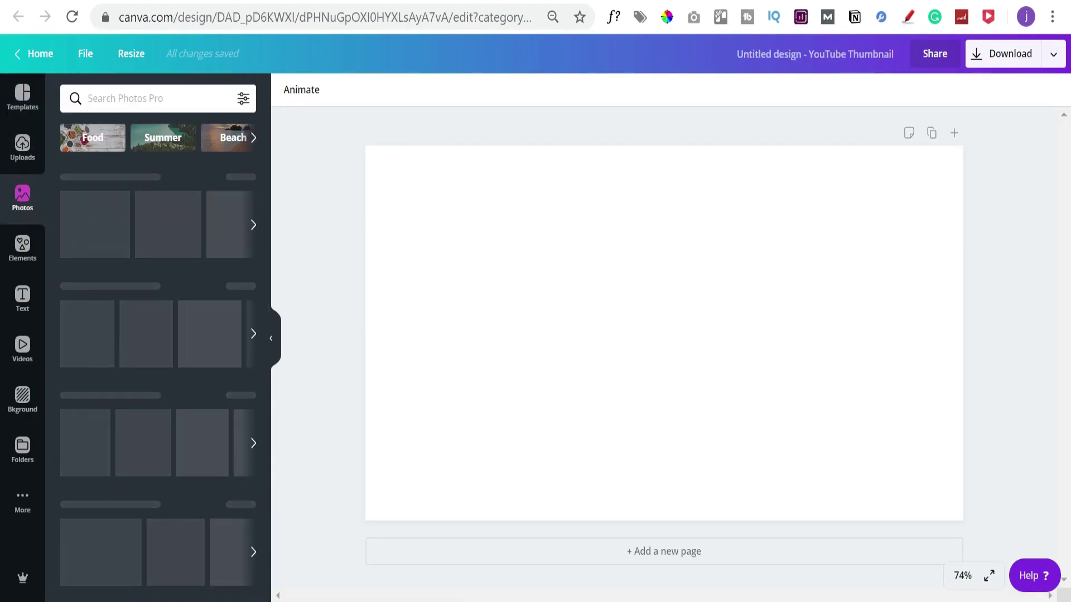
pyautogui.click(98, 98)
pyautogui.write('fan')
pyautogui.press('Return')
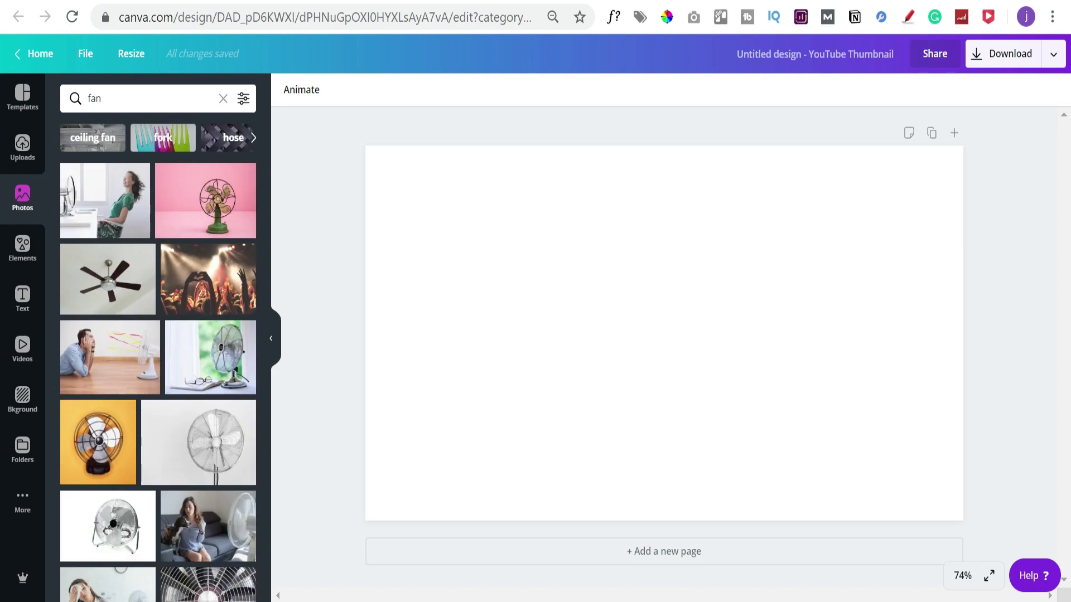
pyautogui.click(119, 99)
pyautogui.write('background')
pyautogui.press('Return')
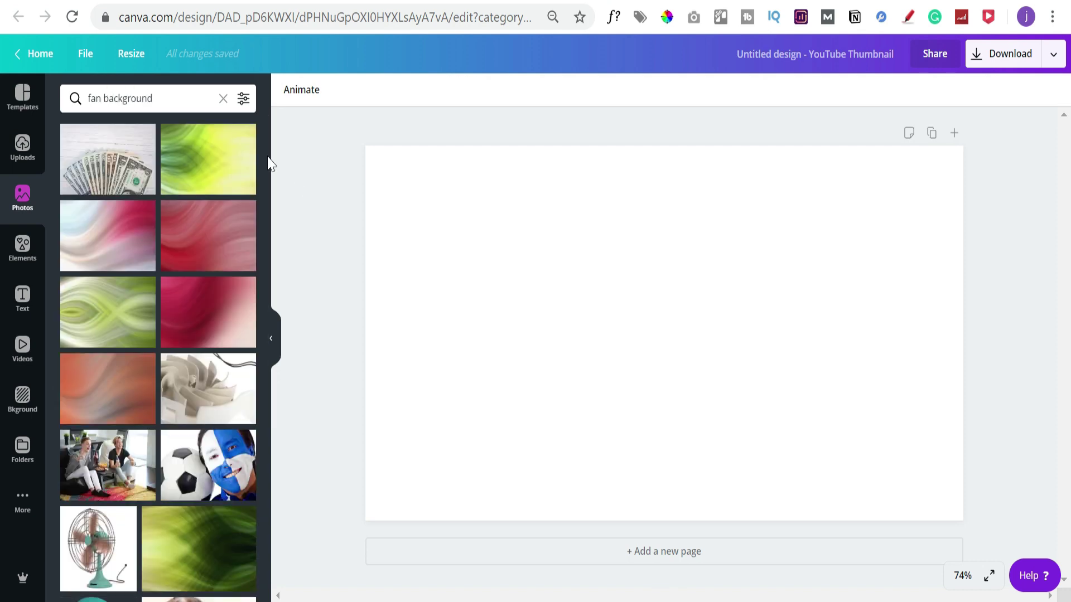
pyautogui.scroll(-5, 268, 156)
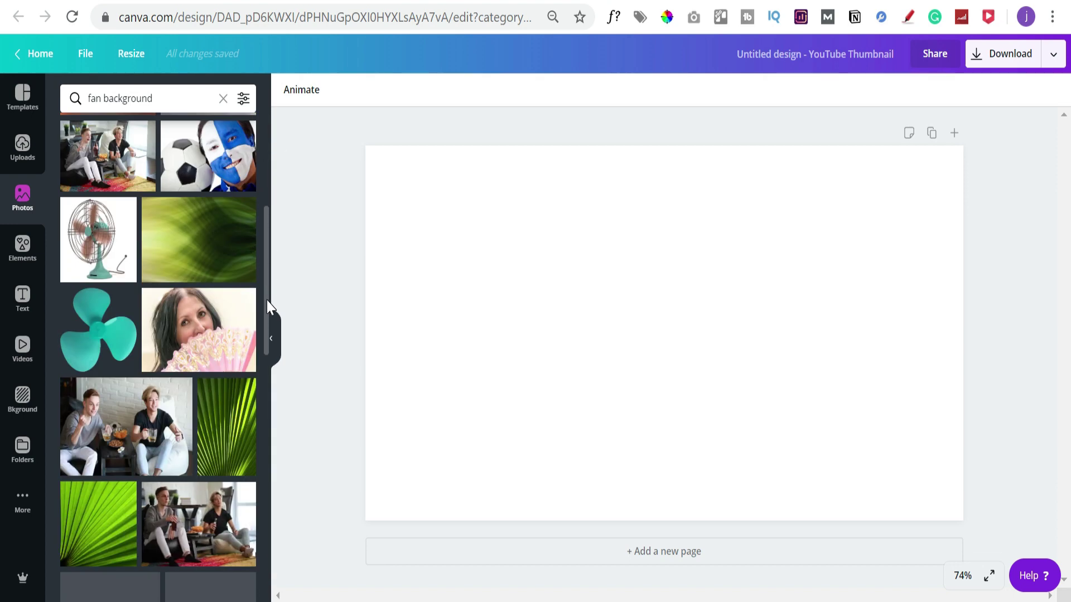
pyautogui.moveTo(267, 304); pyautogui.dragTo(267, 369)
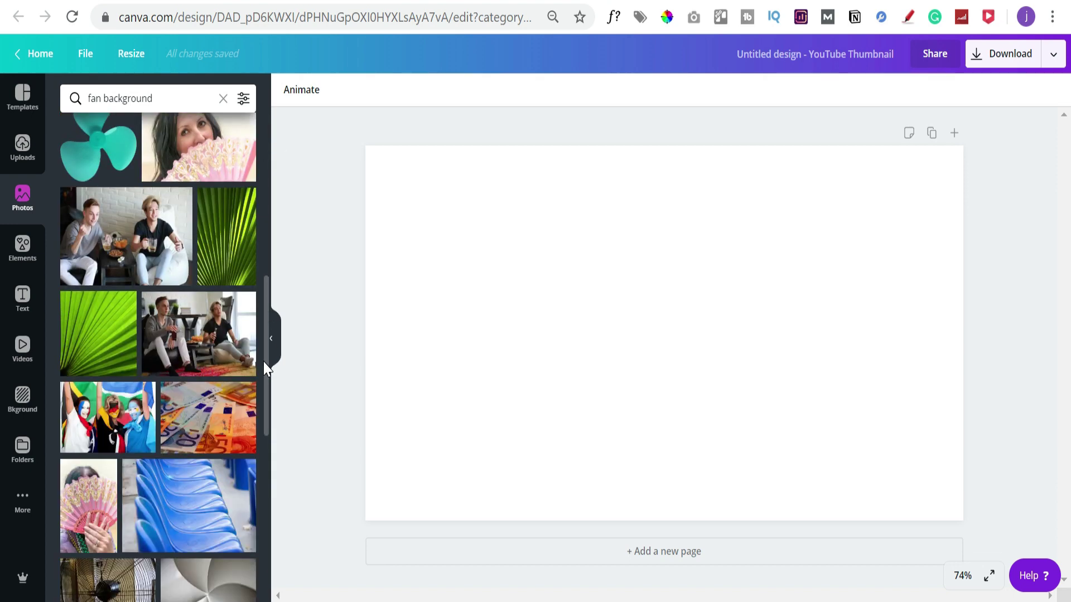
pyautogui.click(96, 335)
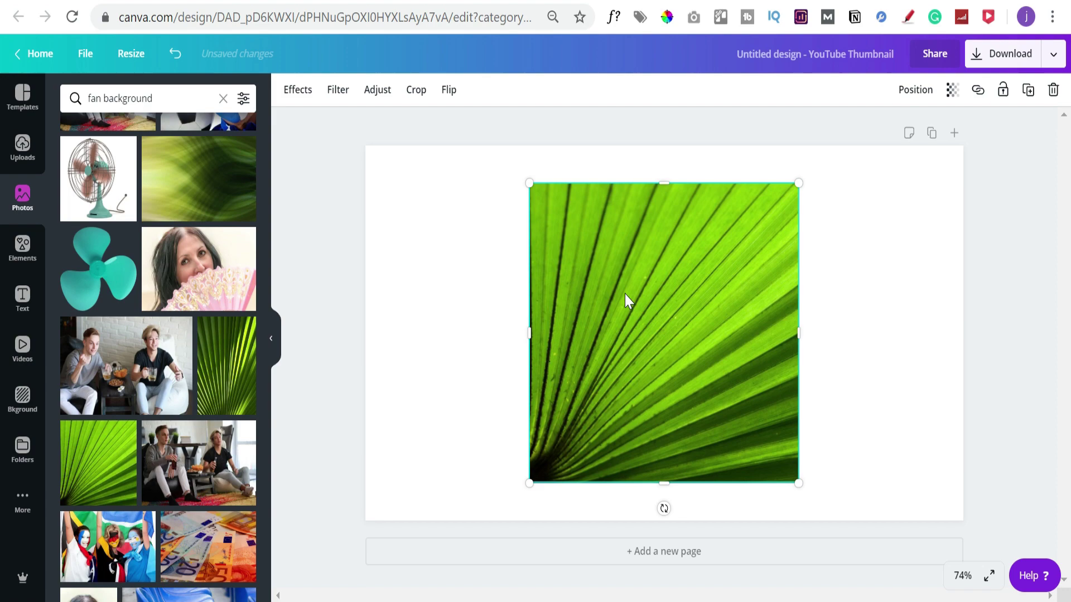
# Move and stretch the leaf photo until it covers the whole page
pyautogui.moveTo(603, 301); pyautogui.dragTo(498, 237)
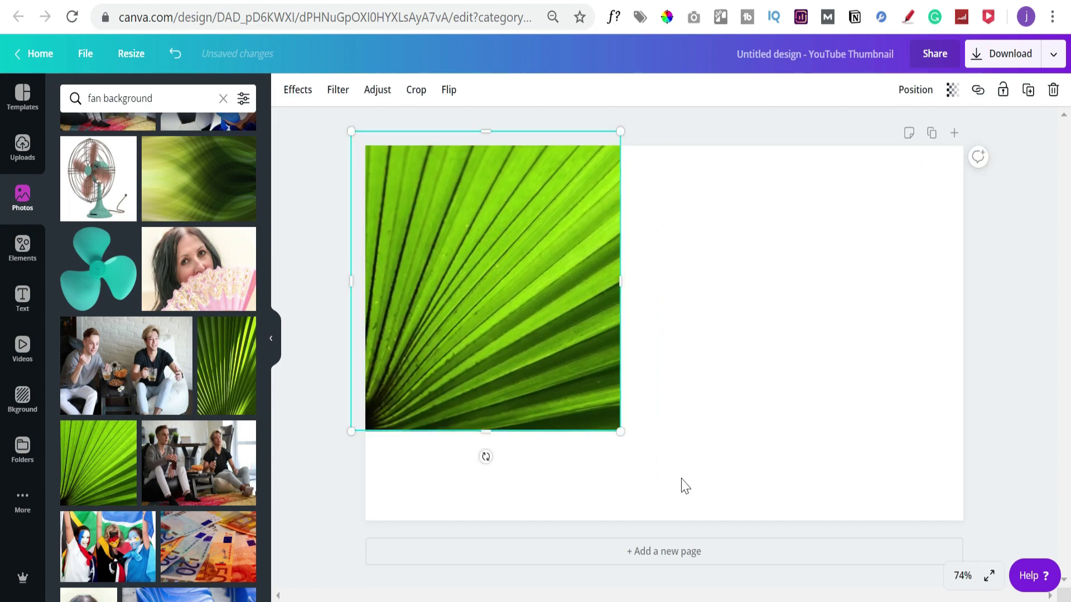
pyautogui.moveTo(621, 431); pyautogui.dragTo(943, 561)
pyautogui.moveTo(889, 342); pyautogui.dragTo(830, 286)
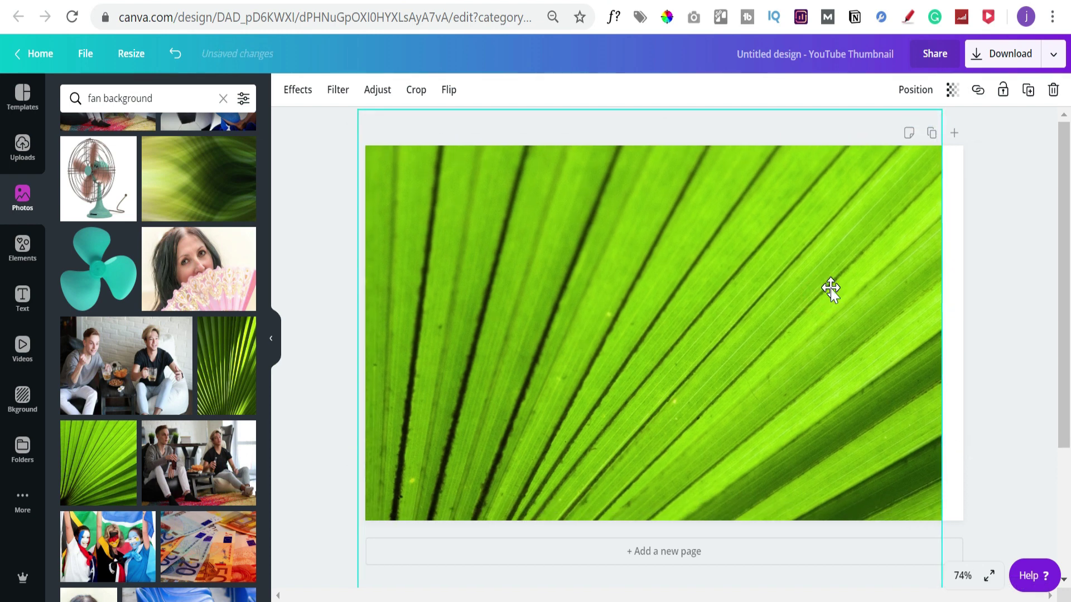
pyautogui.moveTo(941, 431); pyautogui.dragTo(975, 428)
pyautogui.moveTo(896, 390); pyautogui.dragTo(872, 385)
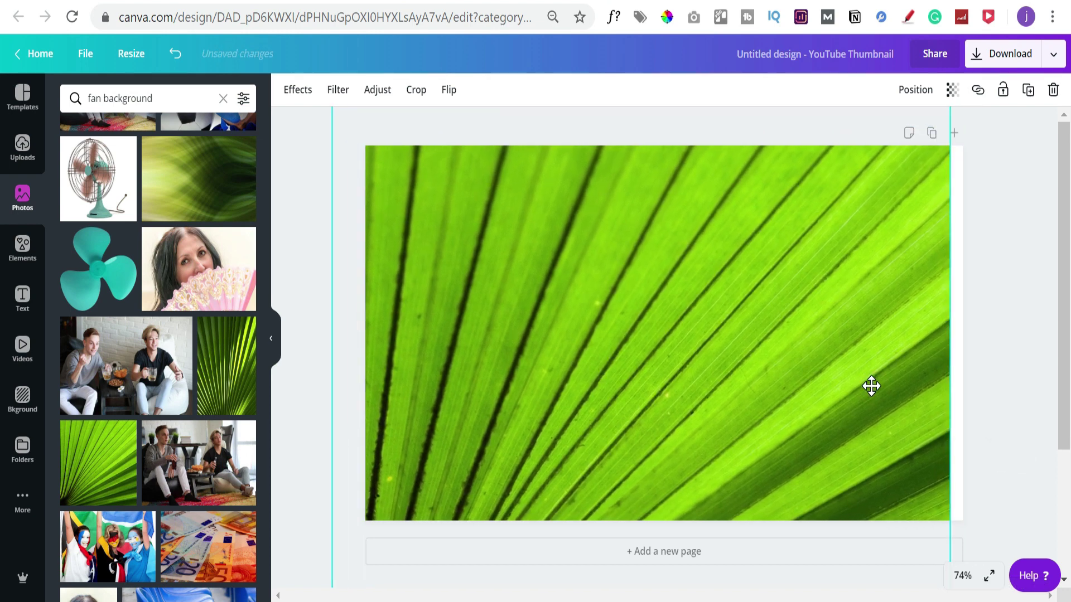
pyautogui.moveTo(950, 428); pyautogui.dragTo(971, 423)
pyautogui.click(1013, 333)
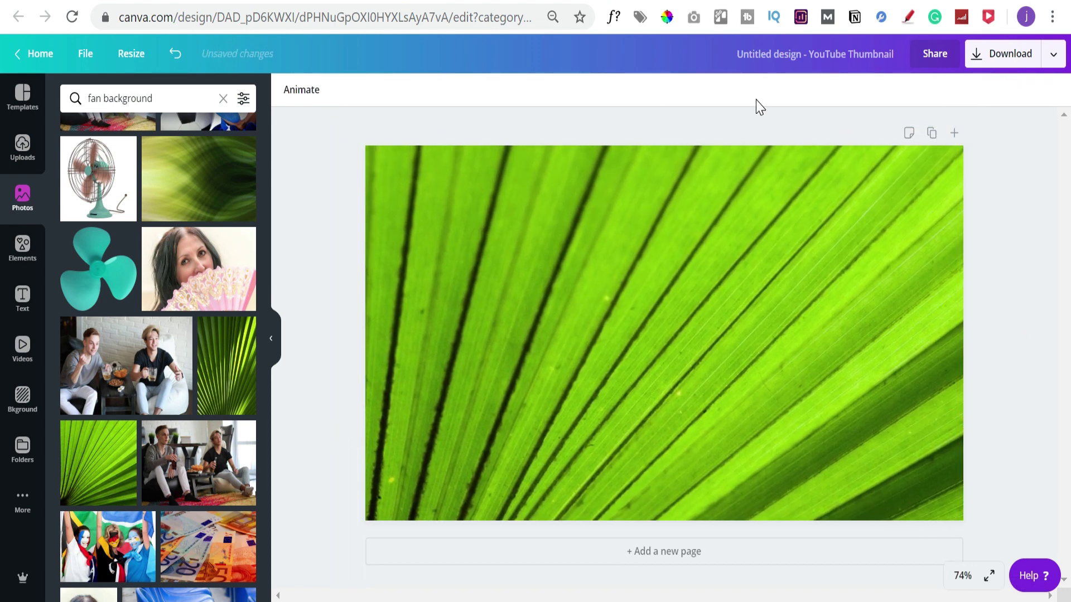
# Add a square from Elements and stretch it over the entire page as a green overlay
pyautogui.click(22, 246)
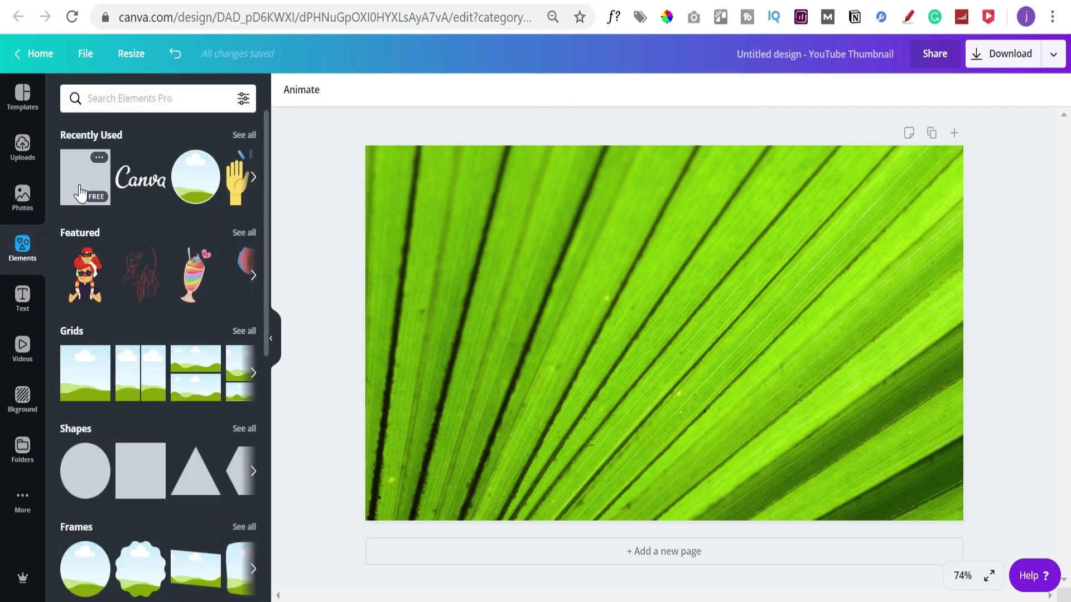
pyautogui.click(79, 190)
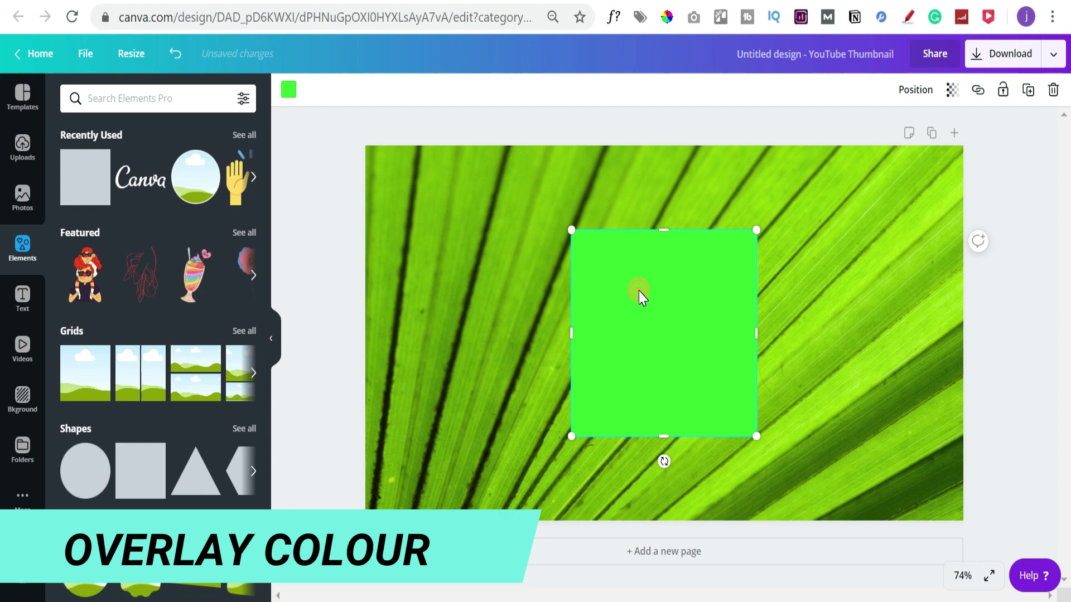
pyautogui.moveTo(638, 291); pyautogui.dragTo(412, 188)
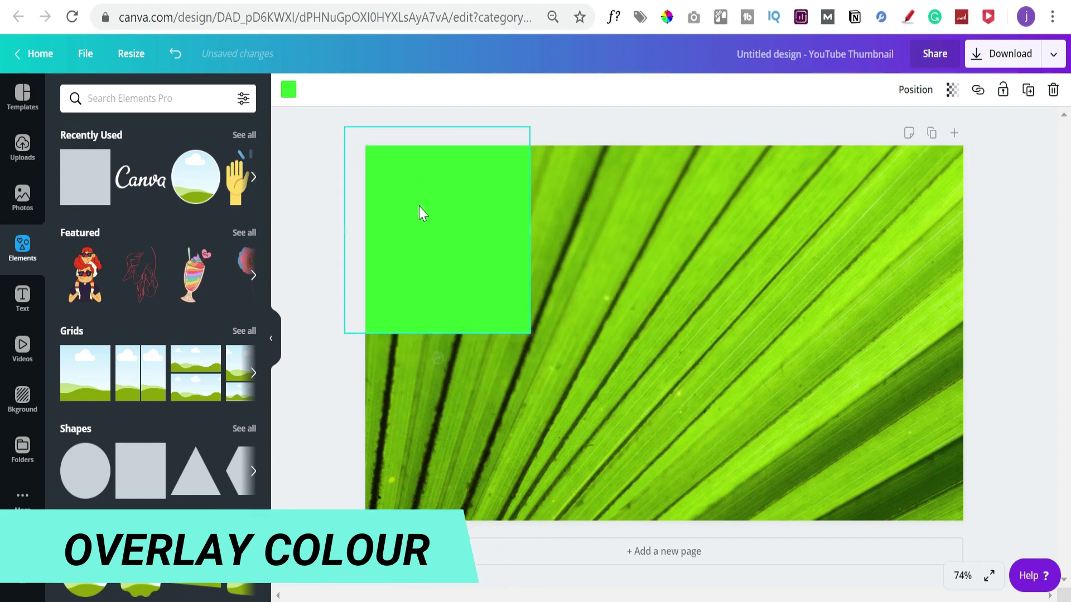
pyautogui.moveTo(437, 332); pyautogui.dragTo(444, 536)
pyautogui.moveTo(529, 321); pyautogui.dragTo(980, 340)
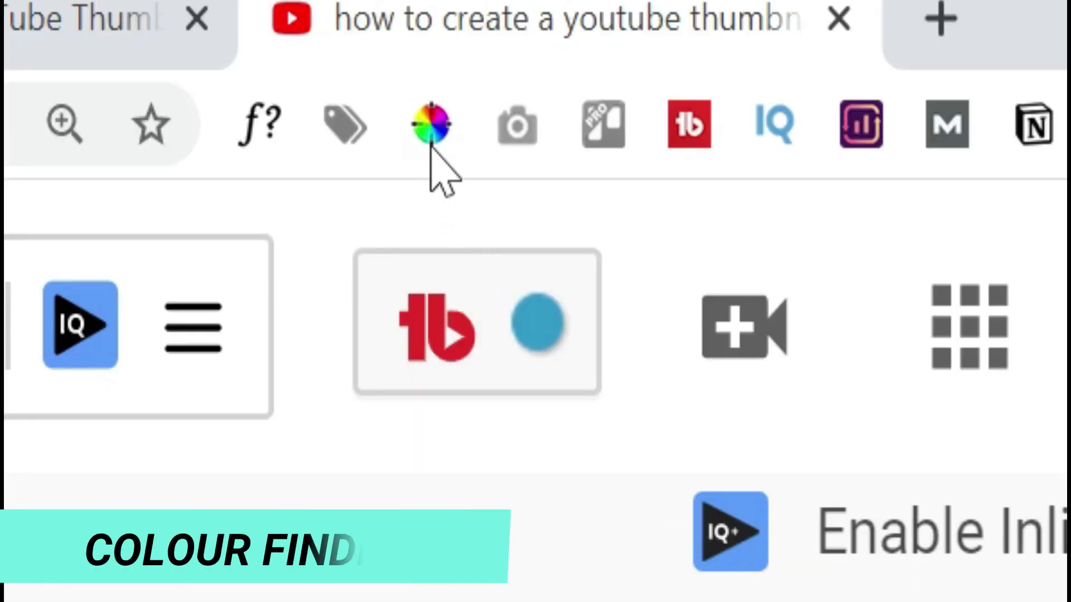
# Sample teal #23B7C0 from the tutorial thumbnail with the eyedropper and return to Canva
pyautogui.click(432, 126)
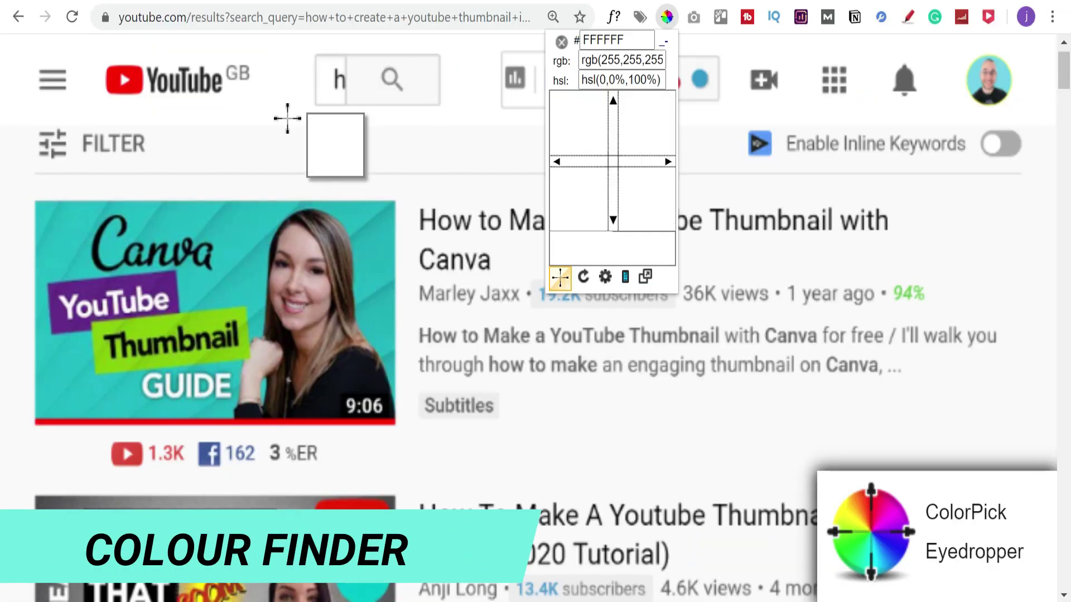
pyautogui.click(240, 232)
pyautogui.hotkey('ctrl', 'c')
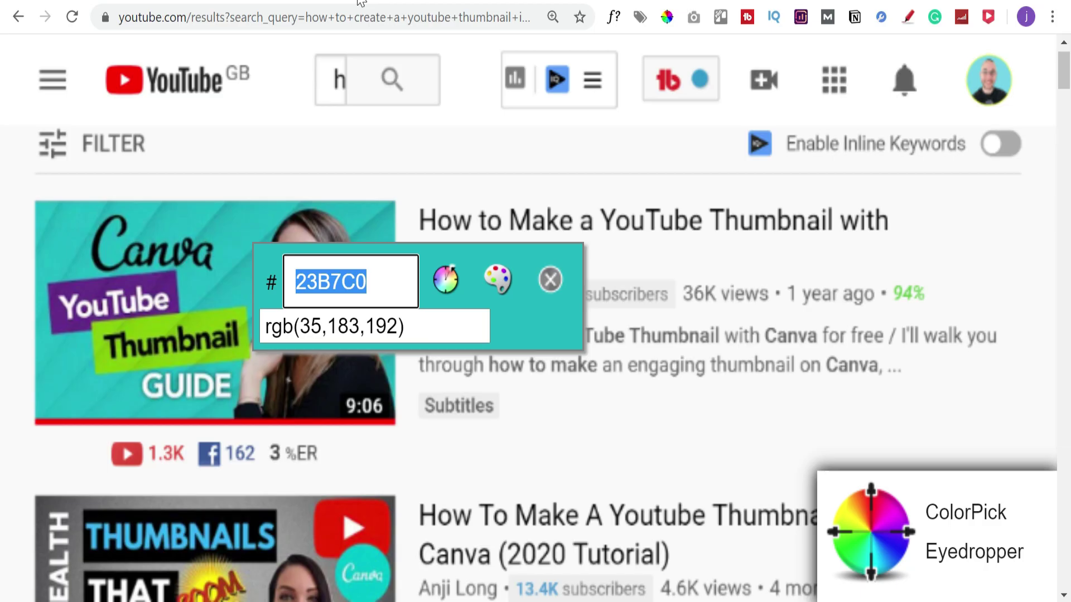
pyautogui.press('Escape')
pyautogui.hotkey('ctrl', 'Tab')
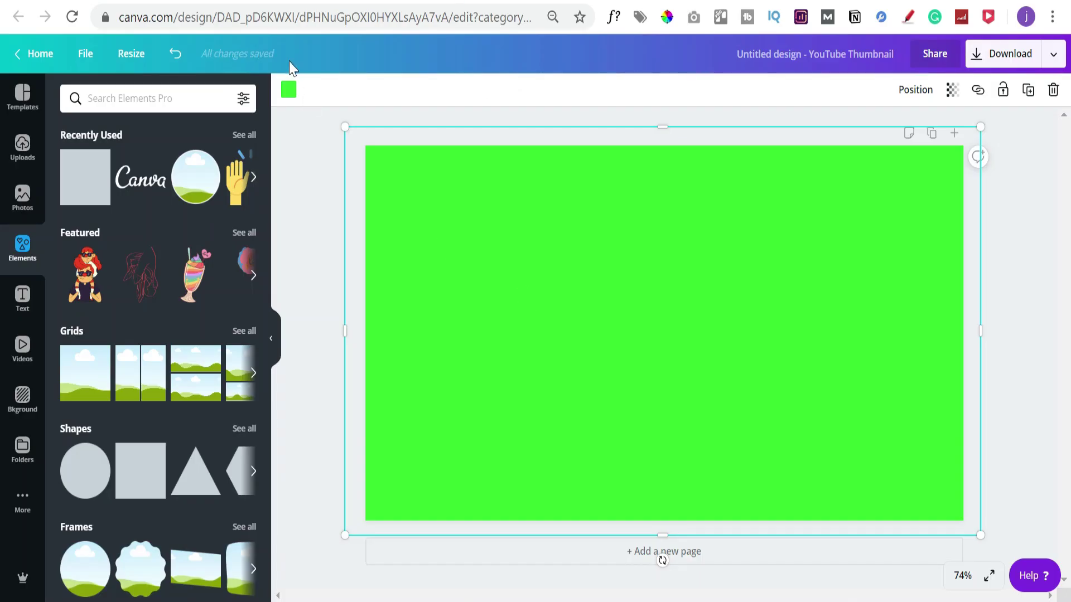
# Recolour the overlay to teal #23B7C0 and set its transparency to 90
pyautogui.click(286, 91)
pyautogui.click(132, 100)
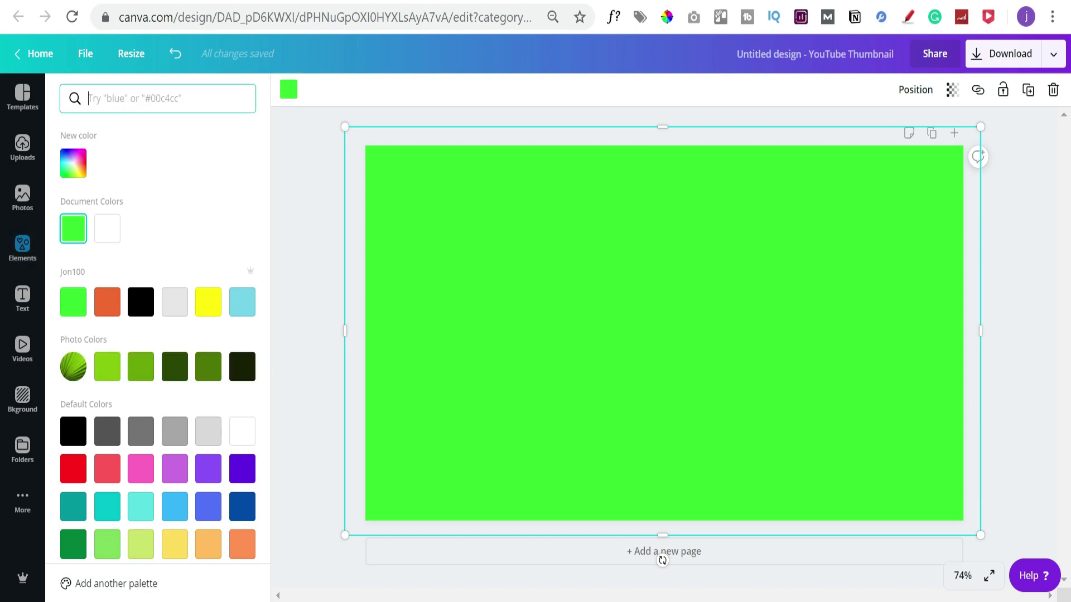
pyautogui.hotkey('ctrl', 'v')
pyautogui.click(73, 162)
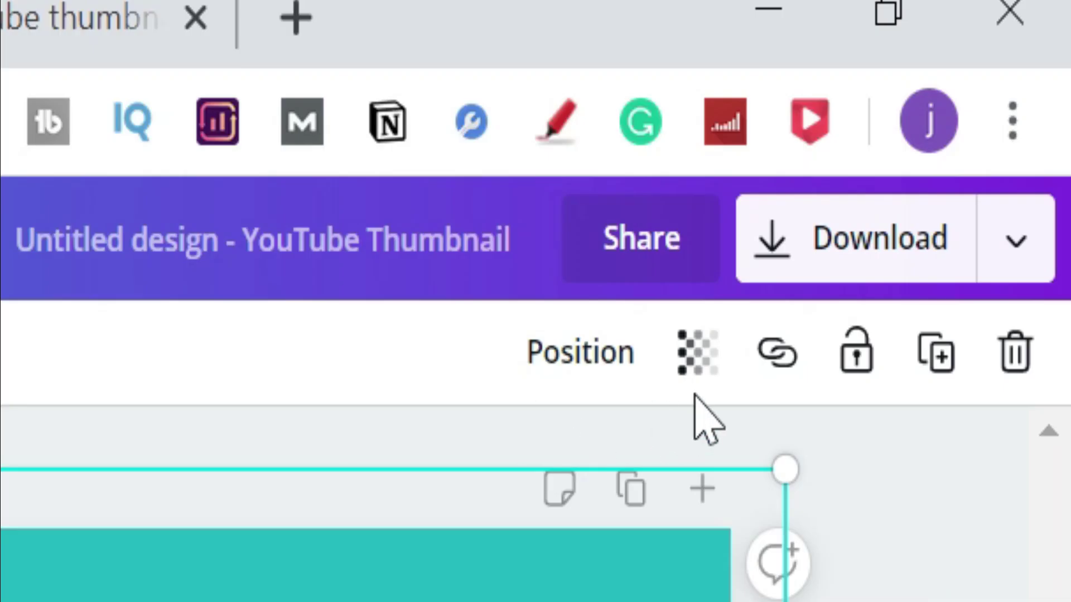
pyautogui.click(954, 96)
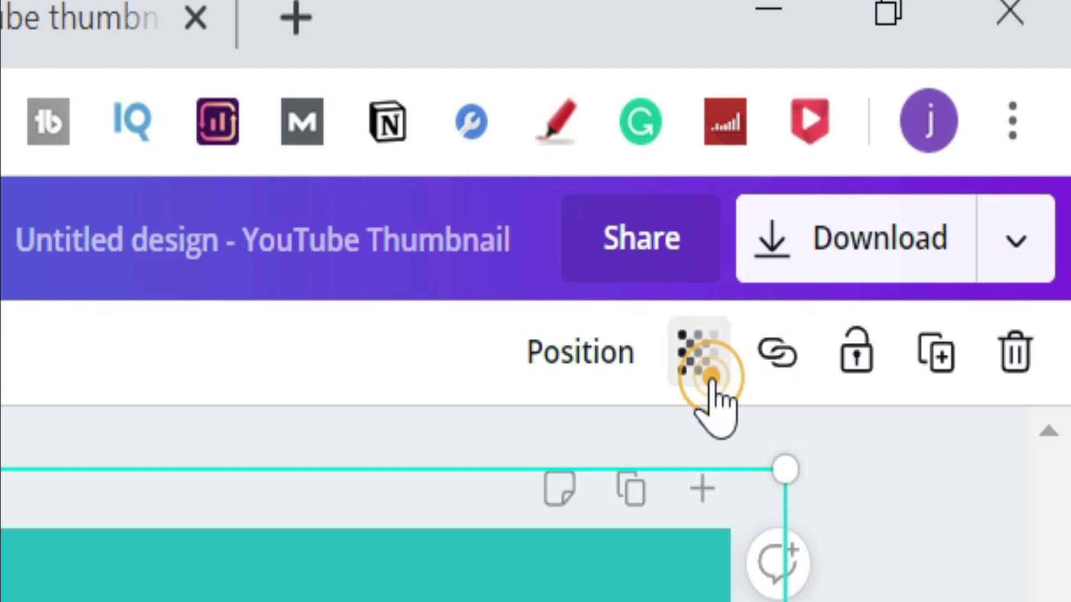
pyautogui.moveTo(580, 483); pyautogui.dragTo(561, 490)
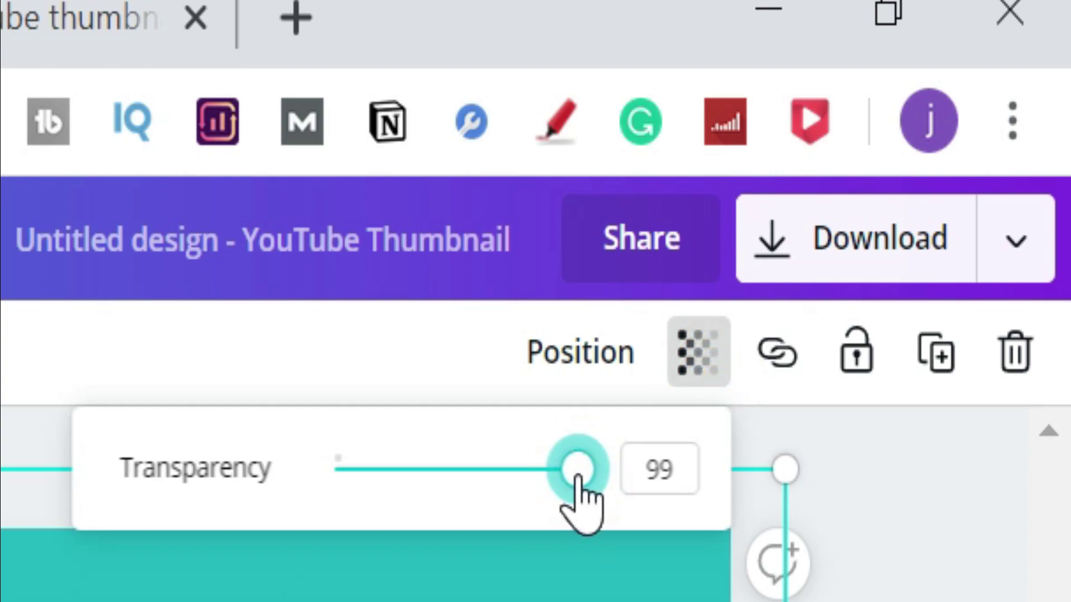
pyautogui.moveTo(909, 135); pyautogui.dragTo(908, 135)
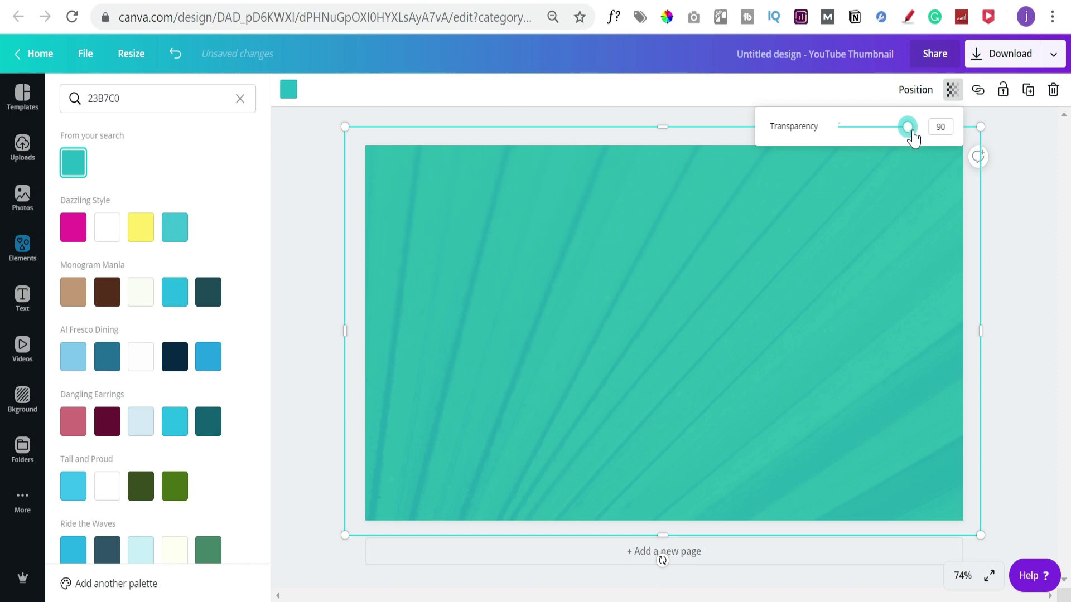
pyautogui.click(1039, 200)
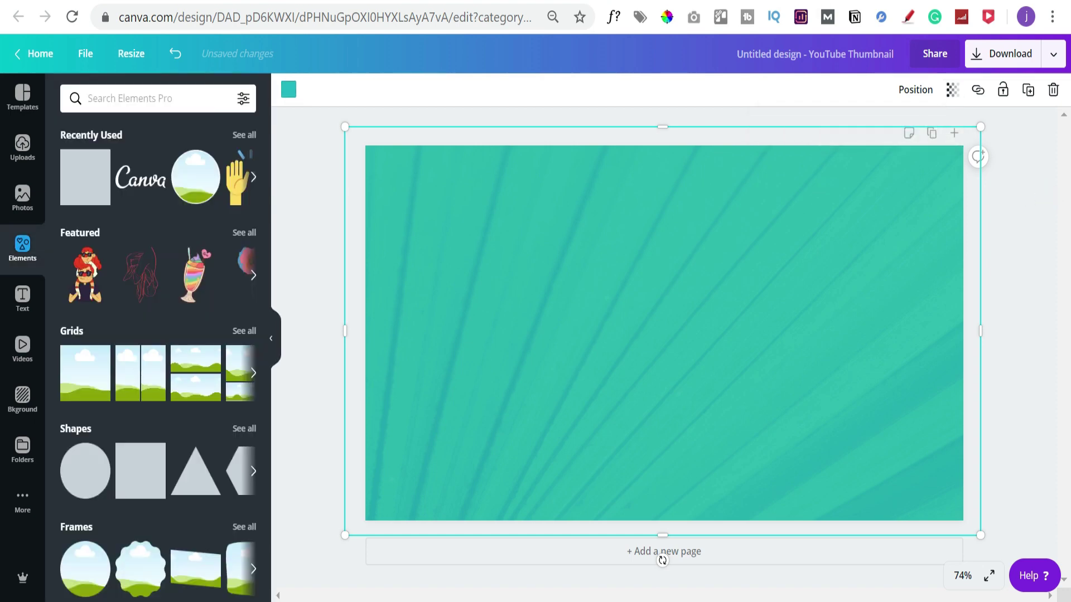
# Add the script Canva logo from an Elements search, shrink it, and move it upper left
pyautogui.click(120, 101)
pyautogui.write('can')
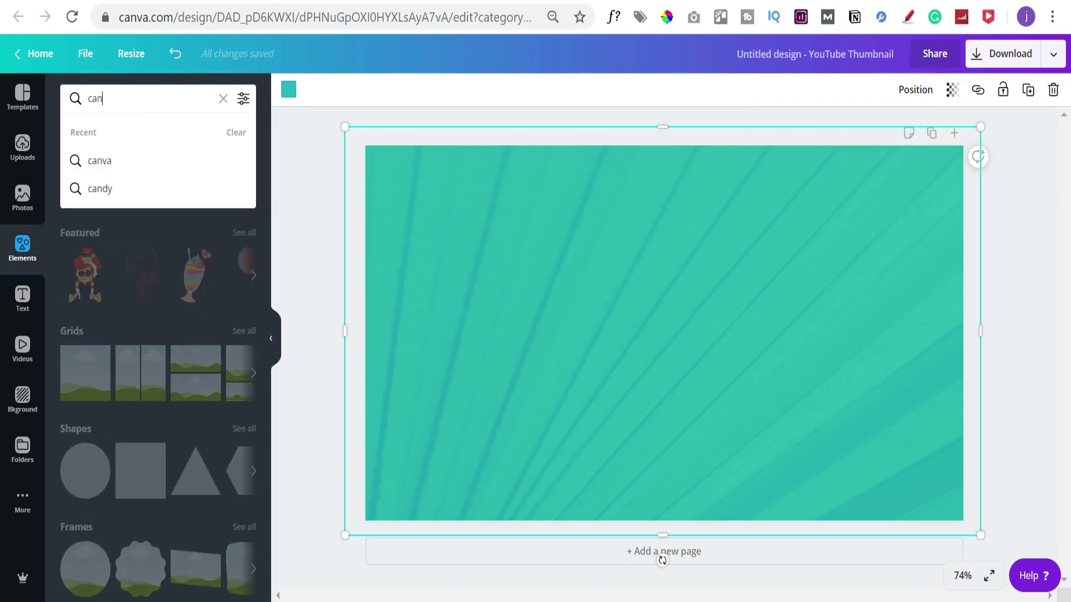
pyautogui.write('va')
pyautogui.click(127, 162)
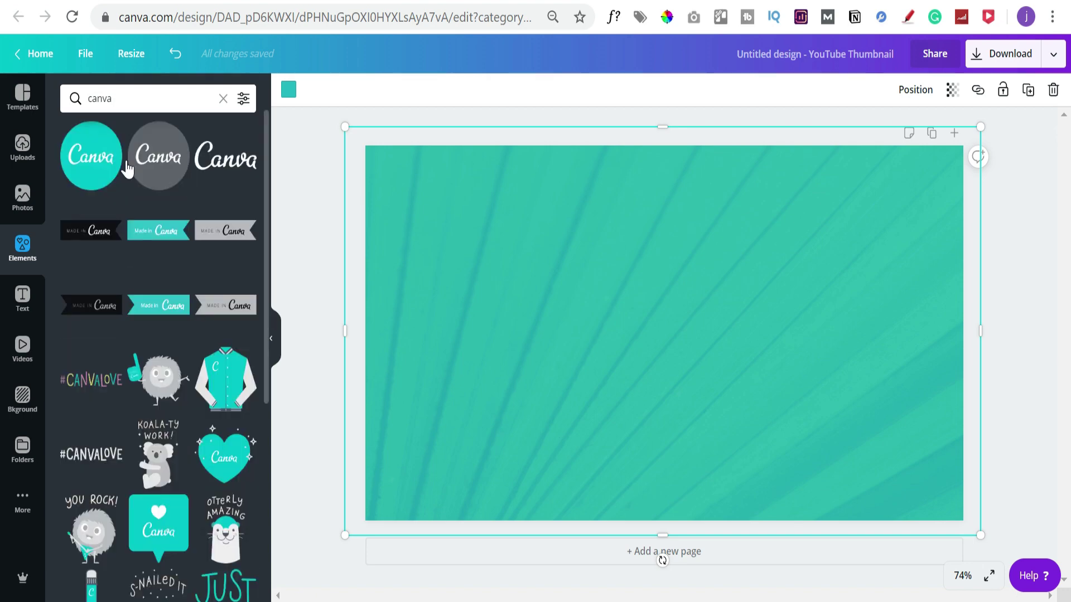
pyautogui.click(222, 162)
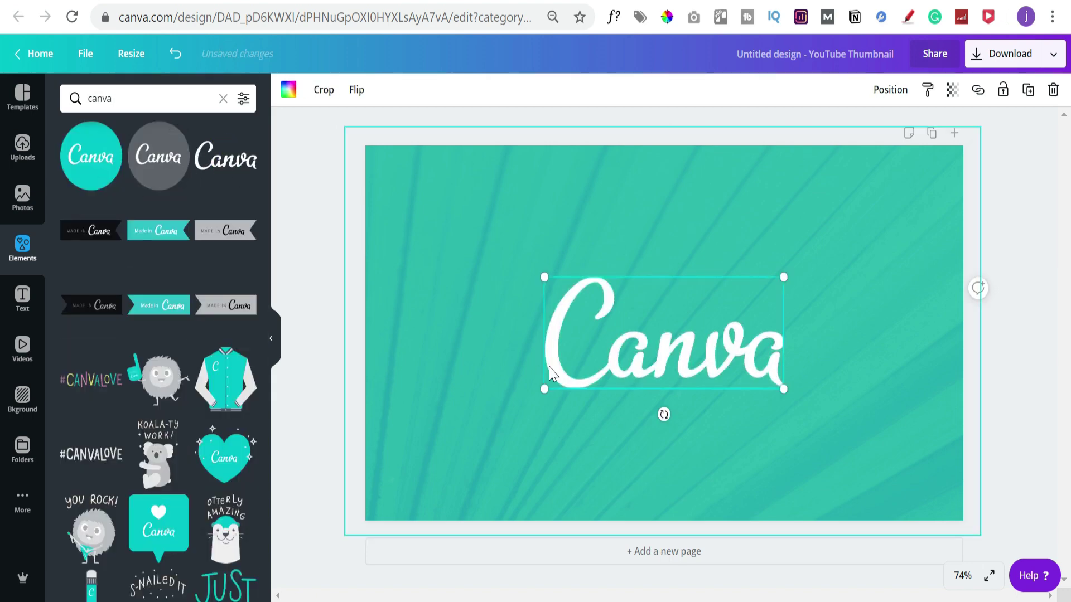
pyautogui.moveTo(544, 390); pyautogui.dragTo(607, 349)
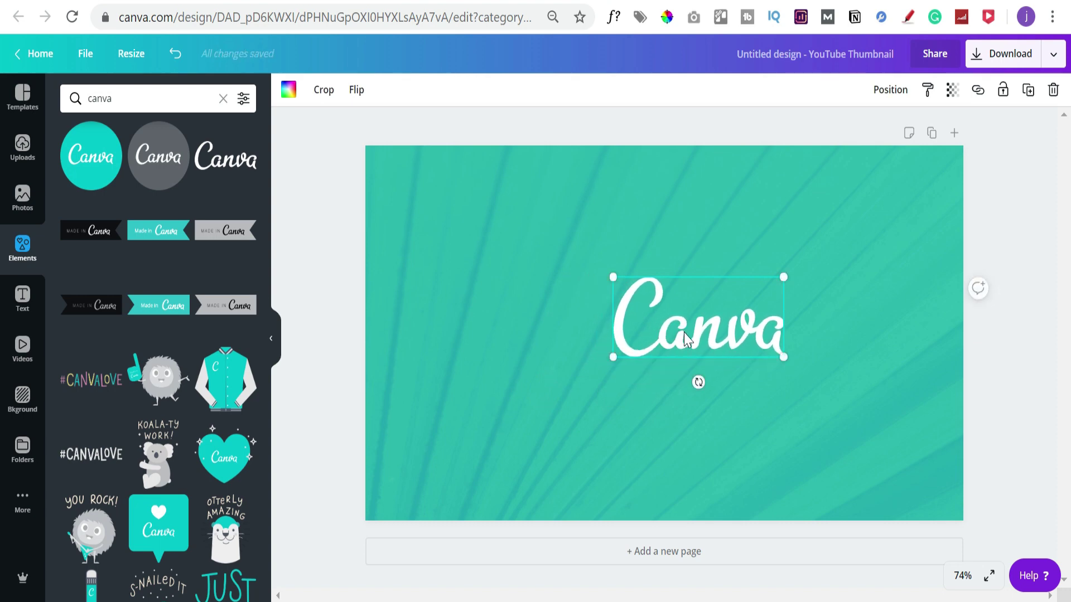
pyautogui.moveTo(686, 344); pyautogui.dragTo(498, 225)
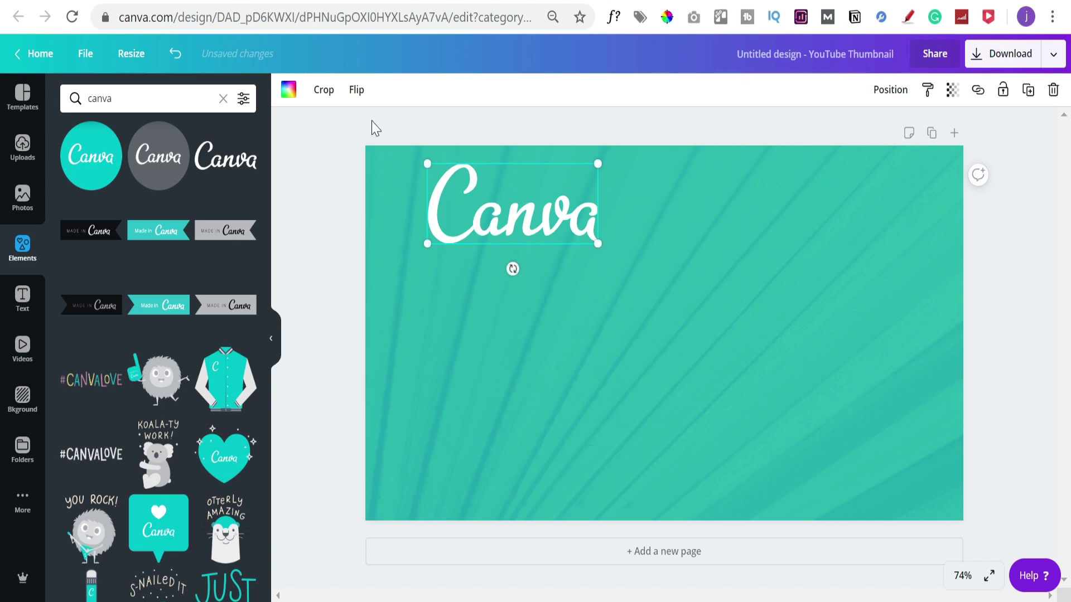
# Recolour the Canva logo near-black with the darkest photo colour
pyautogui.click(288, 89)
pyautogui.click(241, 367)
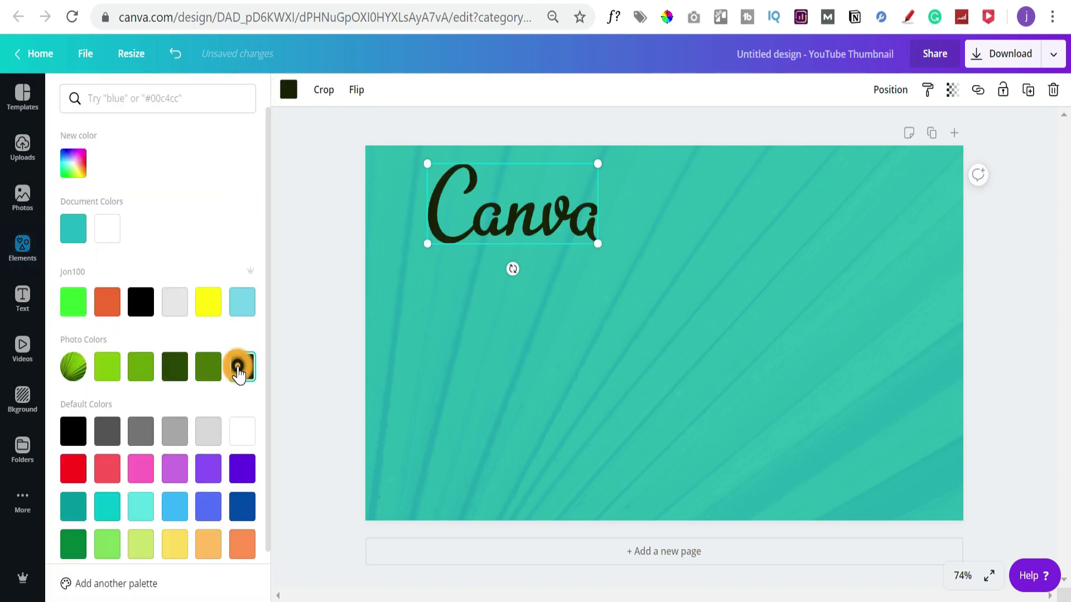
pyautogui.click(330, 232)
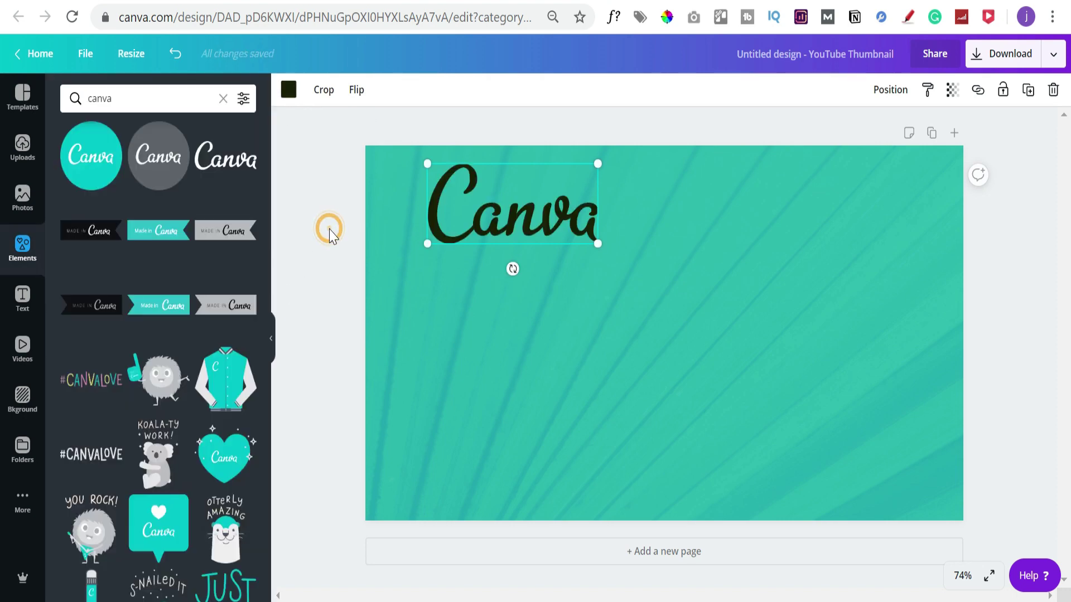
pyautogui.click(223, 99)
pyautogui.click(240, 429)
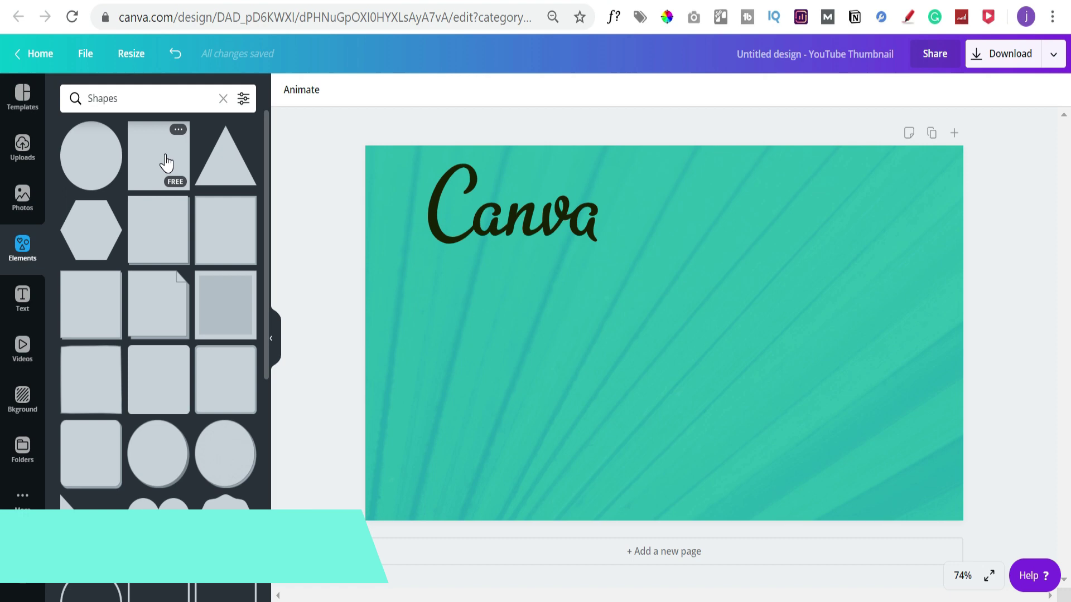
# Add a square and shape it into a wide bar tilted about 6°, placed under the logo
pyautogui.click(167, 163)
pyautogui.moveTo(663, 230); pyautogui.dragTo(663, 363)
pyautogui.moveTo(757, 399); pyautogui.dragTo(571, 292)
pyautogui.moveTo(527, 358); pyautogui.dragTo(536, 360)
pyautogui.moveTo(635, 285); pyautogui.dragTo(643, 275)
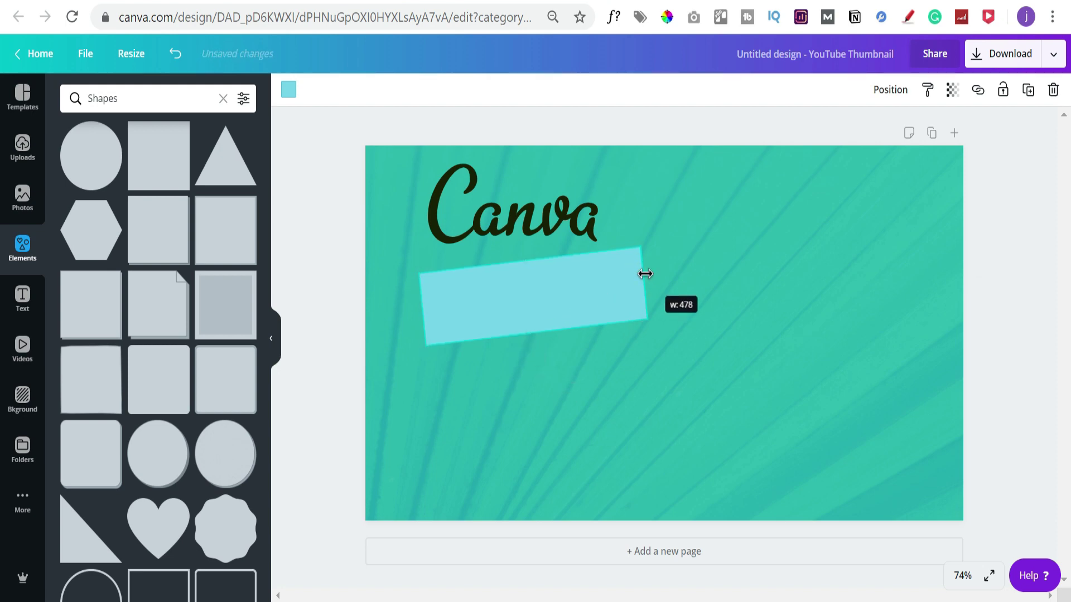
pyautogui.moveTo(644, 274); pyautogui.dragTo(644, 275)
pyautogui.moveTo(490, 302); pyautogui.dragTo(454, 302)
pyautogui.moveTo(601, 287); pyautogui.dragTo(588, 287)
# Enlarge the Canva logo, then reselect the light-blue bar
pyautogui.click(583, 229)
pyautogui.moveTo(596, 238); pyautogui.dragTo(609, 220)
pyautogui.click(538, 301)
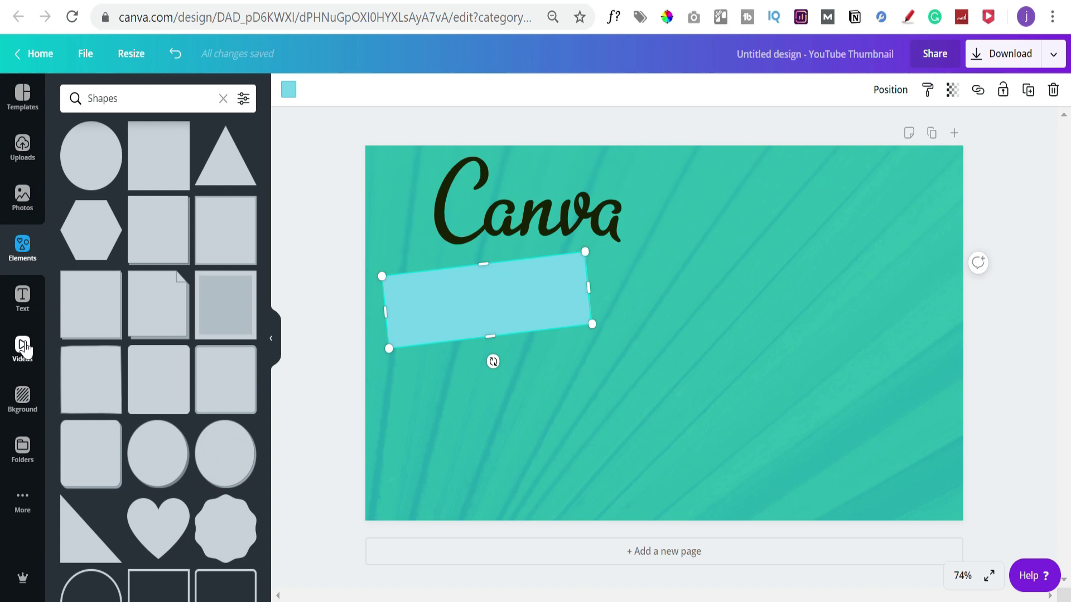
pyautogui.click(22, 203)
# Add a 'YouTube' heading, enlarge and tilt it onto the bar, and fit the bar around it
pyautogui.click(22, 296)
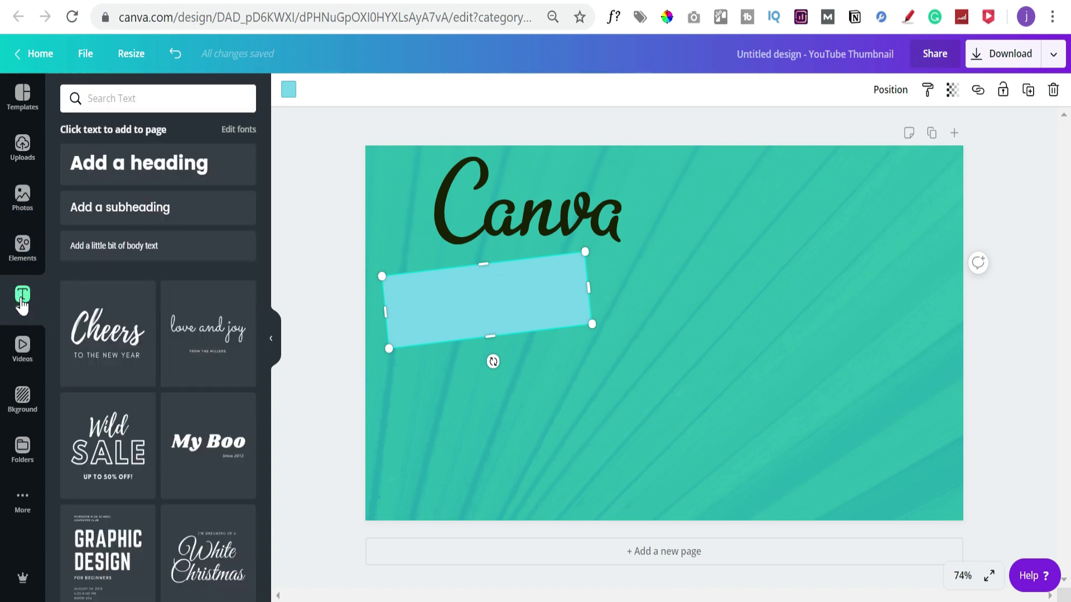
pyautogui.click(155, 162)
pyautogui.write('YouT')
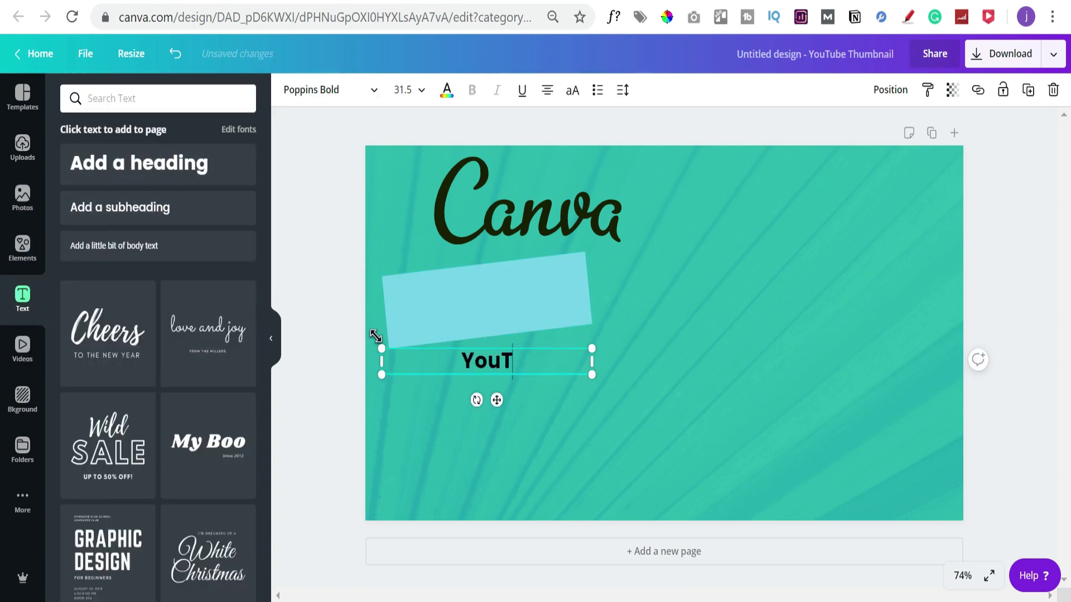
pyautogui.write('ube')
pyautogui.moveTo(592, 347); pyautogui.dragTo(737, 360)
pyautogui.moveTo(631, 399); pyautogui.dragTo(637, 400)
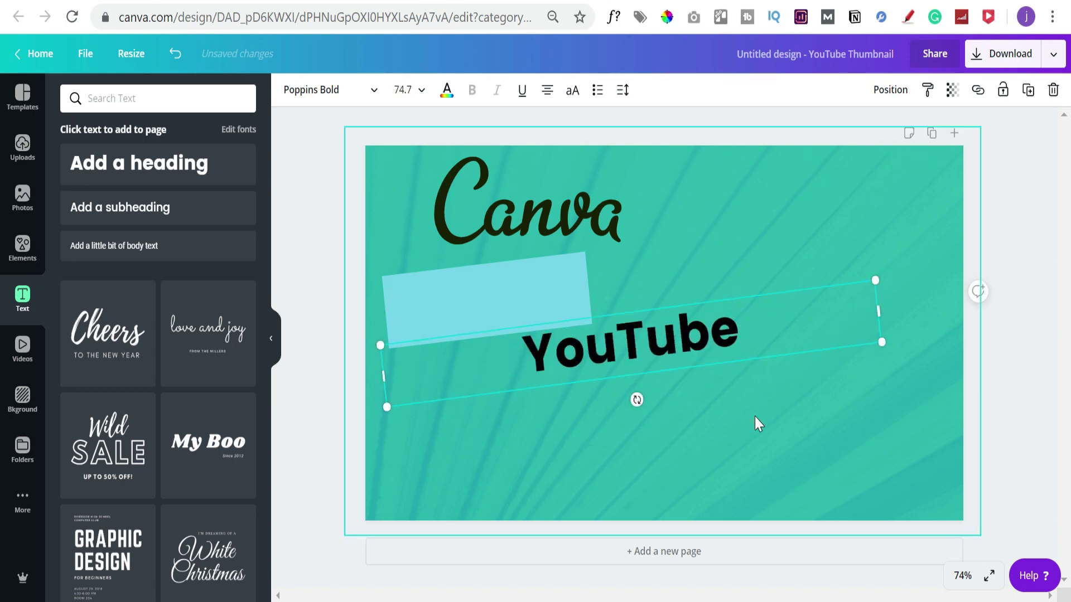
pyautogui.moveTo(690, 333); pyautogui.dragTo(627, 266)
pyautogui.click(407, 277)
pyautogui.click(529, 312)
pyautogui.click(550, 267)
pyautogui.moveTo(558, 312); pyautogui.dragTo(562, 296)
# Make the YouTube text white and turn the bar a deep purple
pyautogui.click(446, 89)
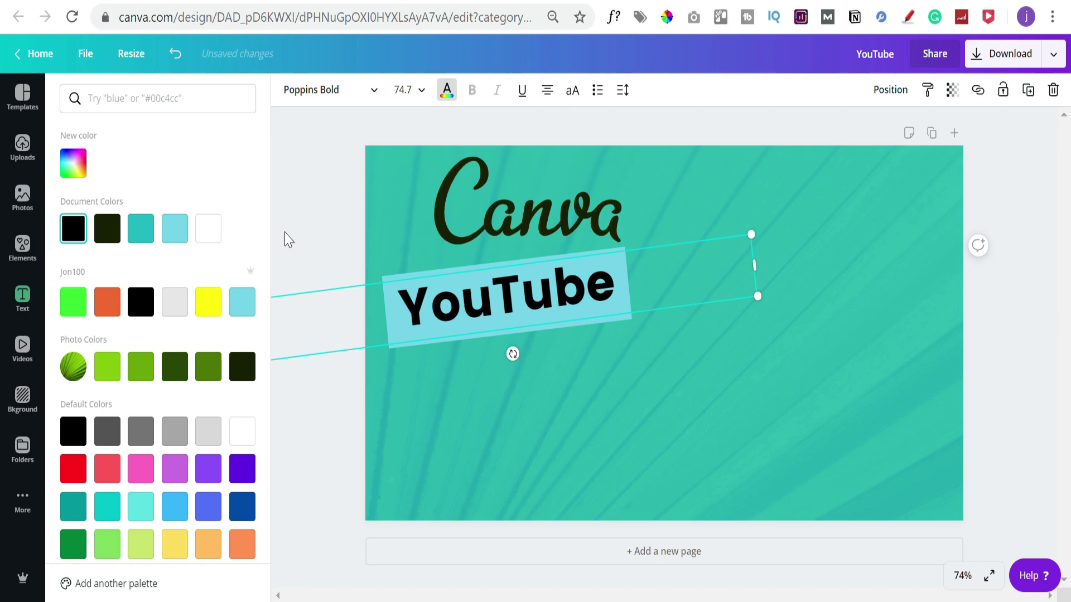
pyautogui.click(208, 227)
pyautogui.click(355, 240)
pyautogui.click(544, 323)
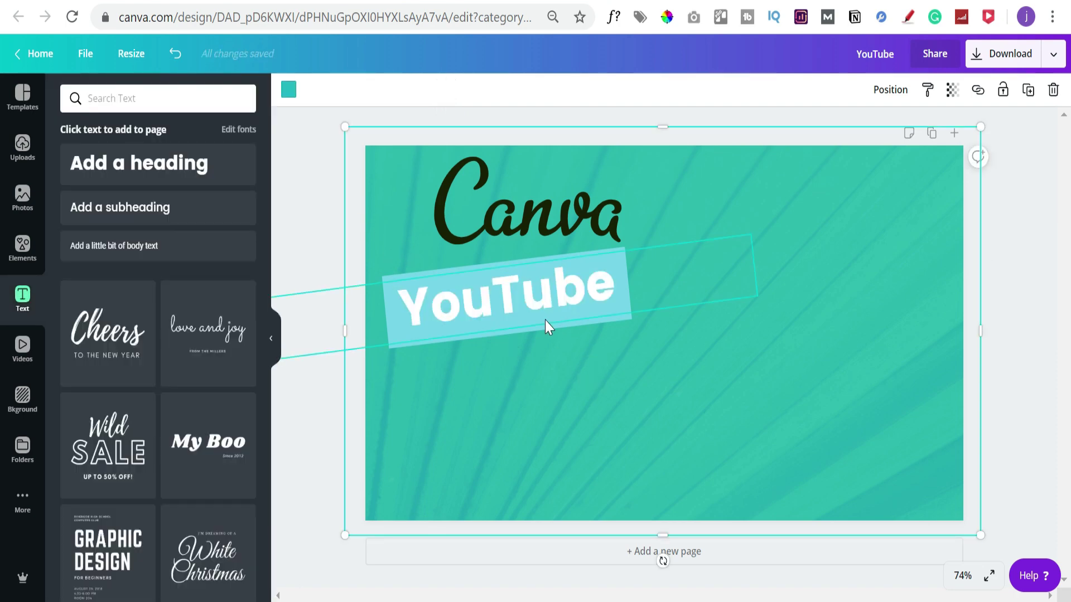
pyautogui.click(544, 330)
pyautogui.click(590, 321)
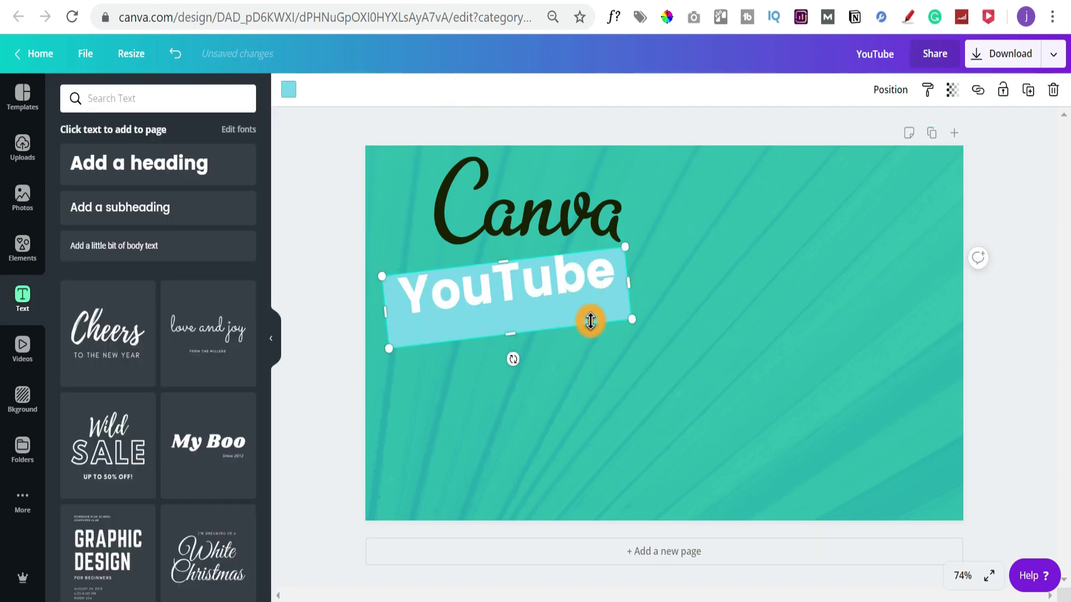
pyautogui.click(289, 90)
pyautogui.click(173, 466)
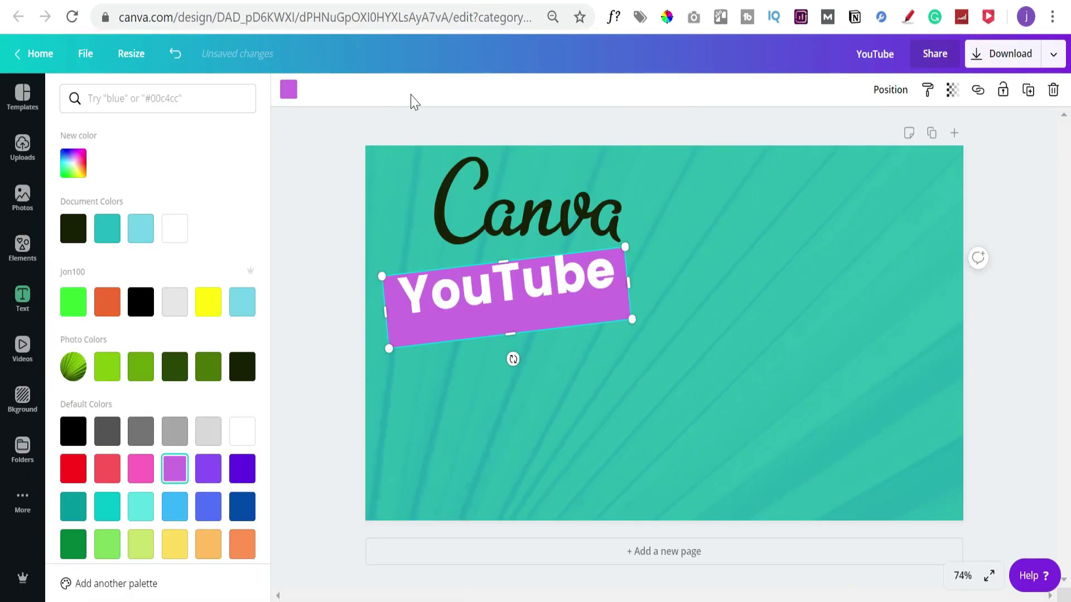
pyautogui.click(73, 163)
pyautogui.moveTo(162, 206); pyautogui.dragTo(221, 223)
# Nudge the YouTube text down and set the purple bar's transparency to 93
pyautogui.click(301, 147)
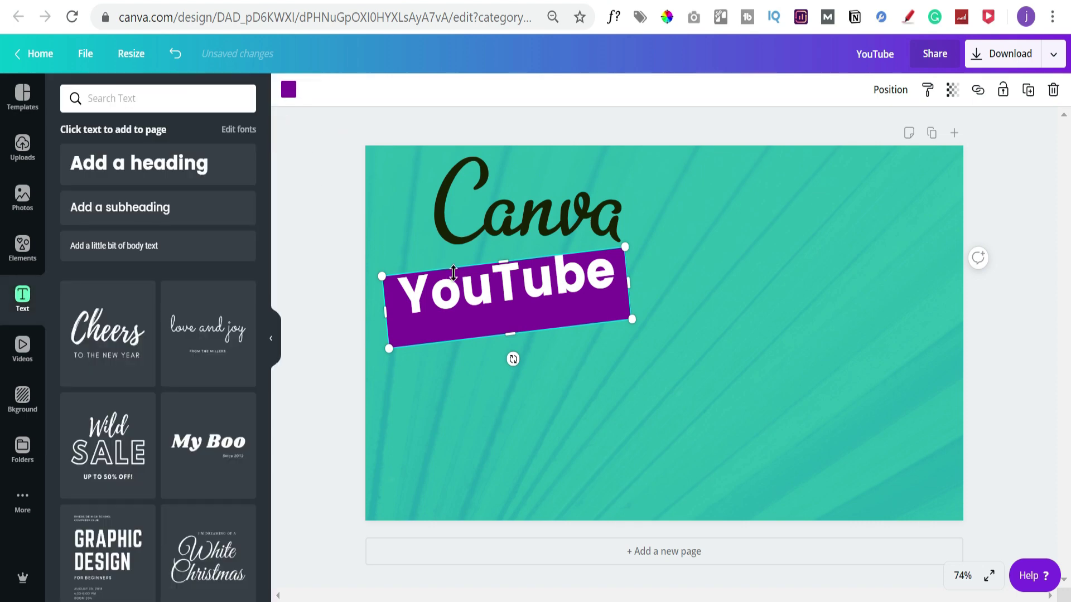
pyautogui.moveTo(459, 292); pyautogui.dragTo(465, 309)
pyautogui.click(321, 215)
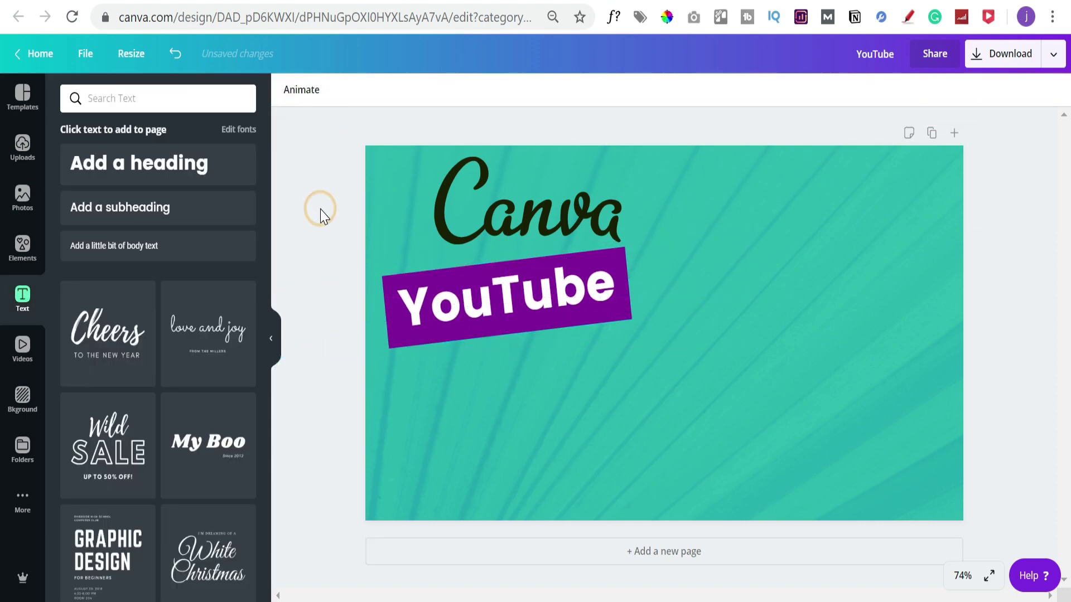
pyautogui.click(604, 283)
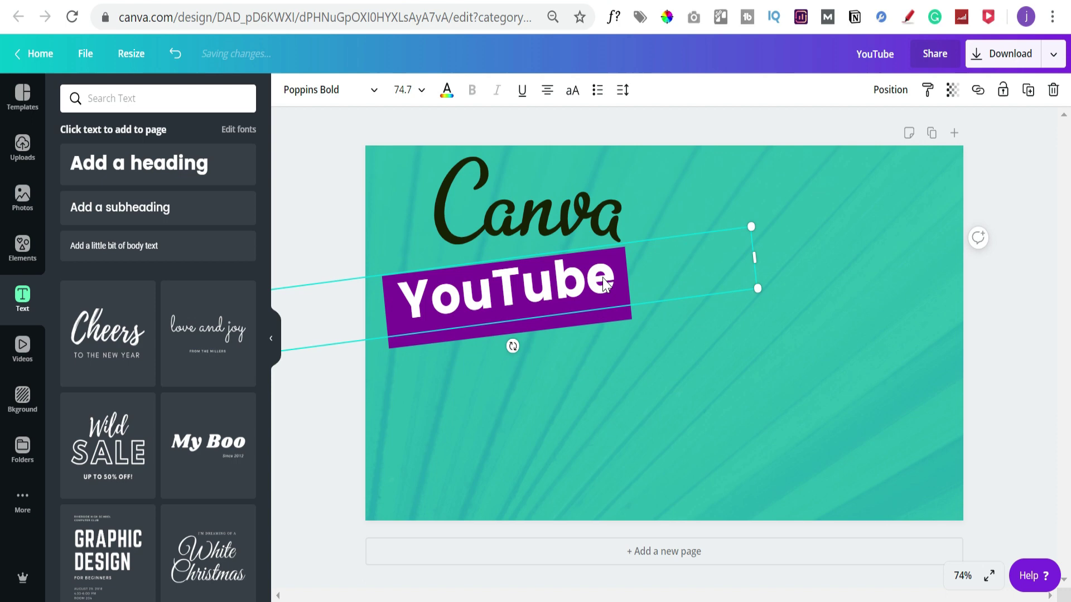
pyautogui.click(626, 333)
pyautogui.click(618, 316)
pyautogui.click(953, 89)
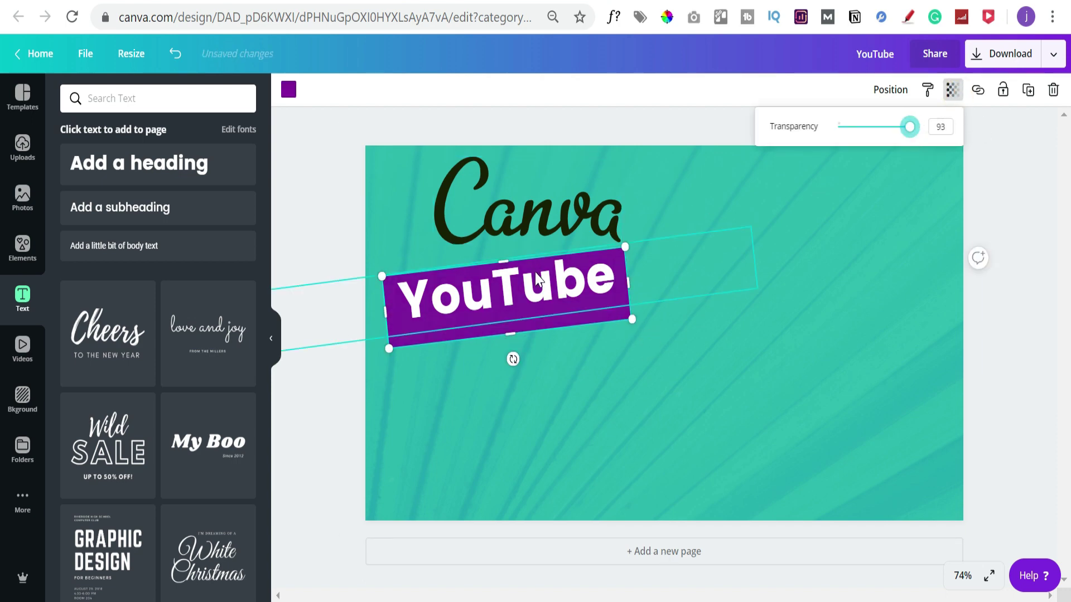
pyautogui.click(511, 292)
pyautogui.click(331, 209)
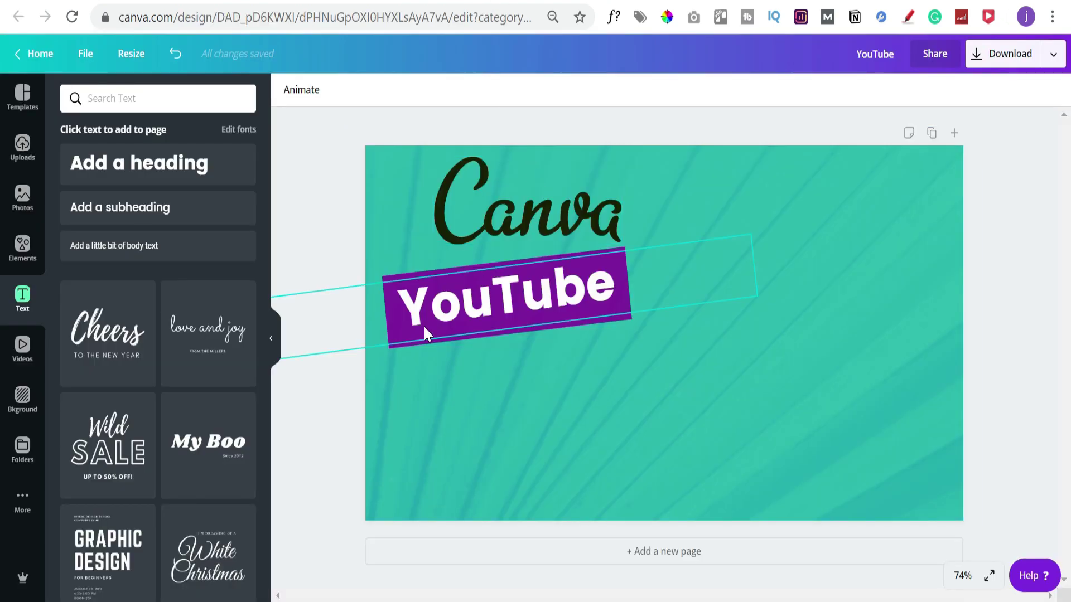
# Duplicate the purple bar with its YouTube text and move the copy below and right
pyautogui.click(331, 291)
pyautogui.click(416, 305)
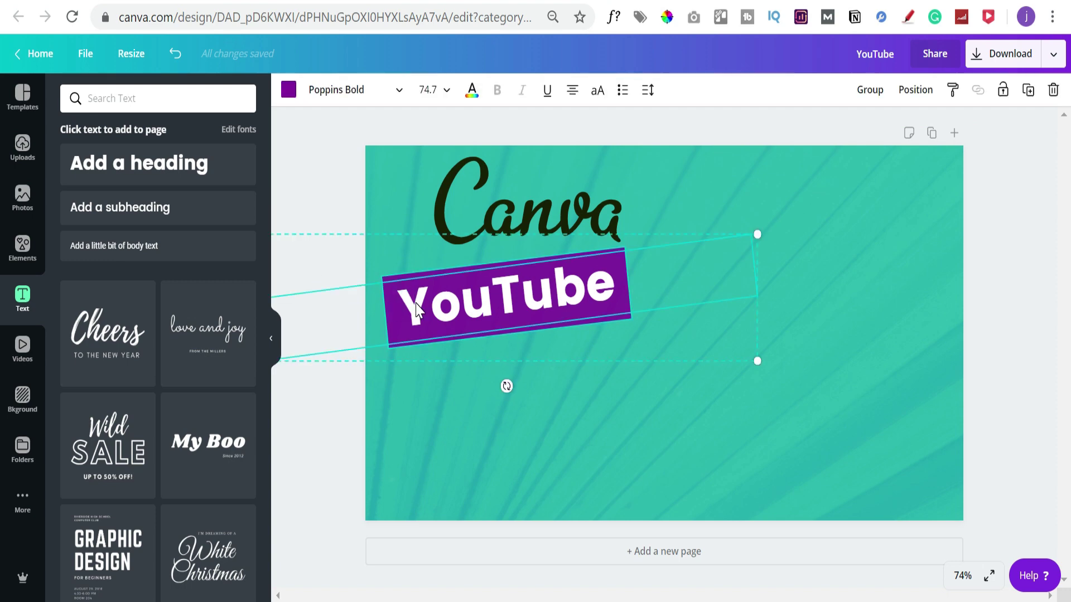
pyautogui.hotkey('ctrl', 'd')
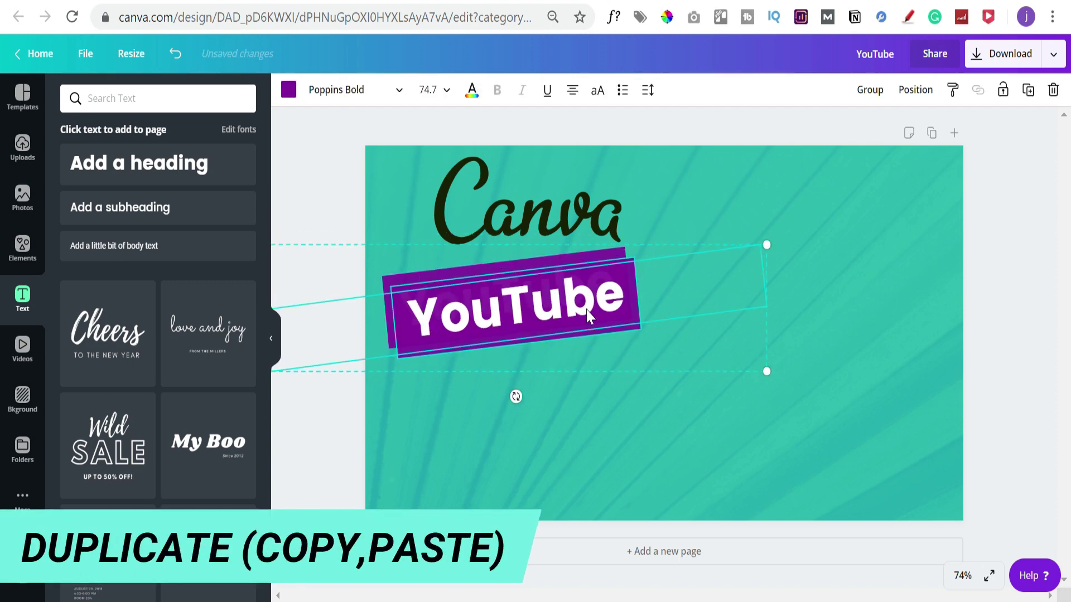
pyautogui.moveTo(585, 308); pyautogui.dragTo(637, 401)
pyautogui.click(662, 377)
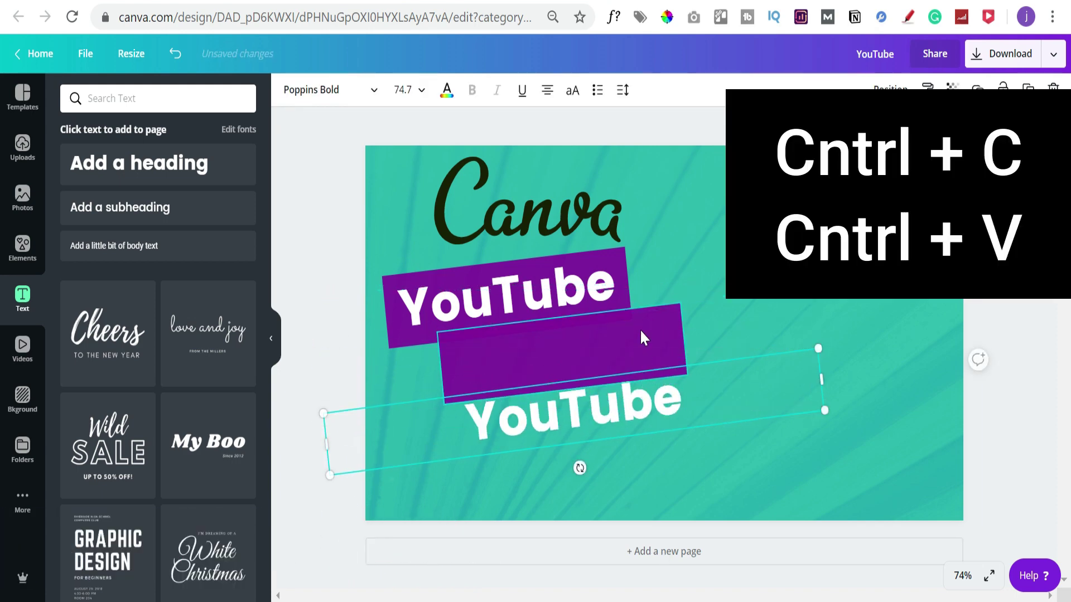
pyautogui.click(641, 330)
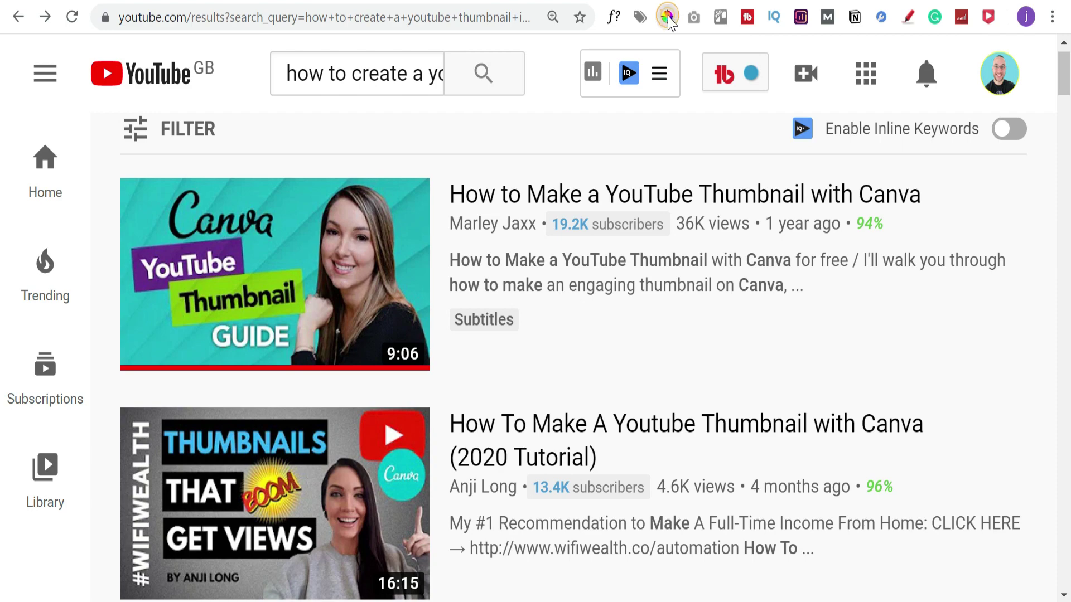
pyautogui.click(668, 17)
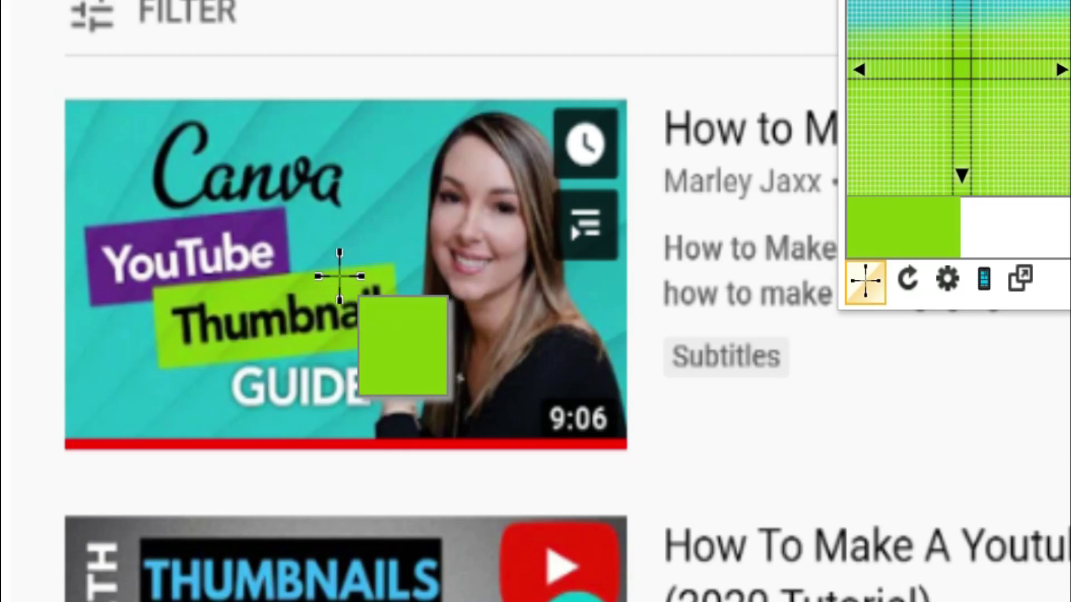
# Sample the lime green #84C700 from the example thumbnail's green banner
pyautogui.click(339, 275)
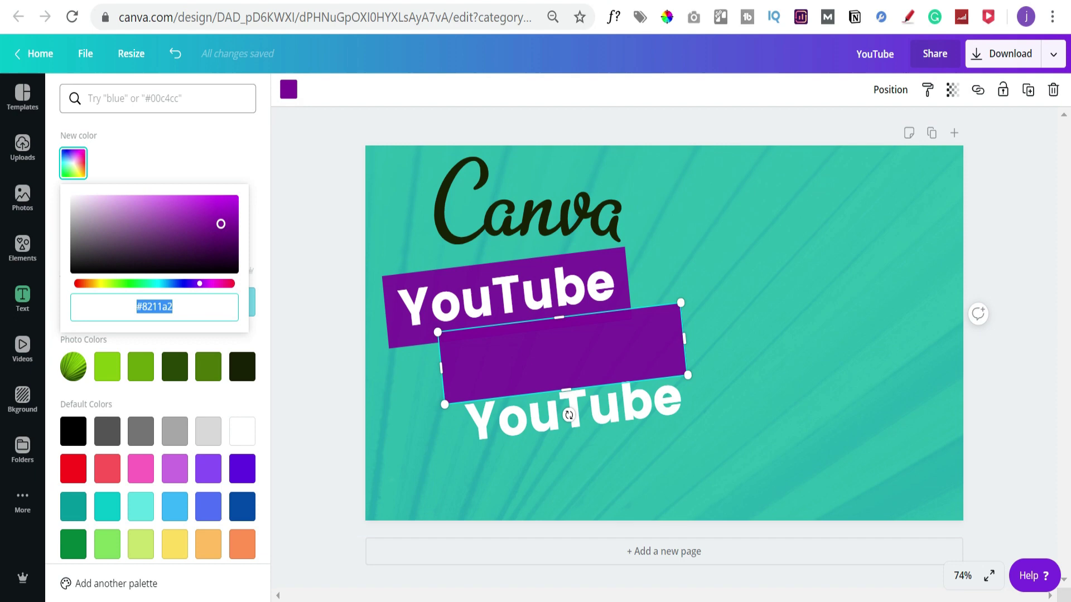
# Colour the lower bar green by searching the hex code 84C700
pyautogui.click(173, 98)
pyautogui.press('Return')
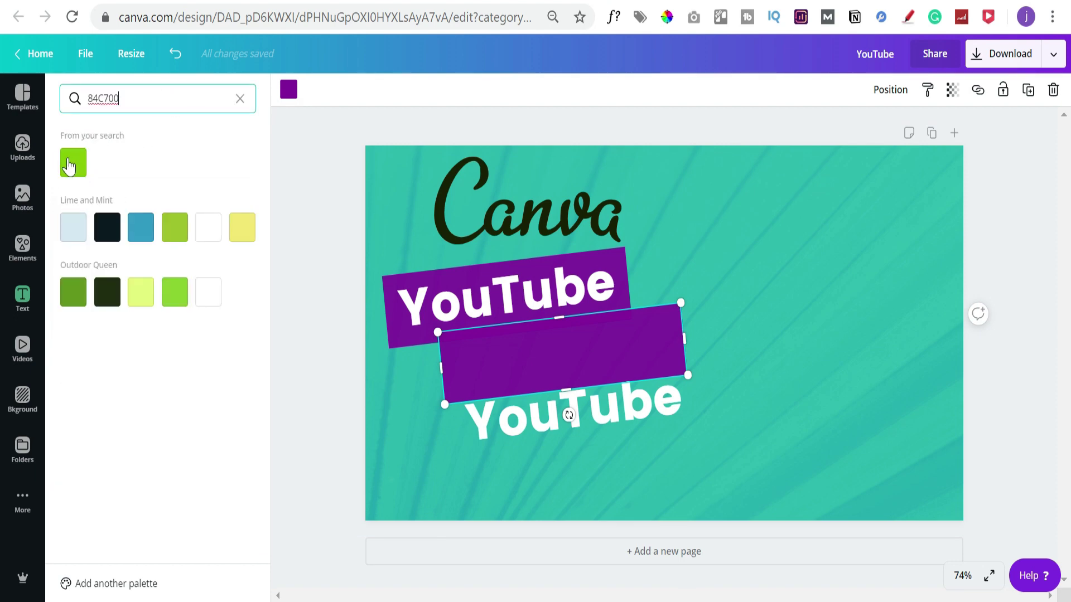
pyautogui.click(68, 167)
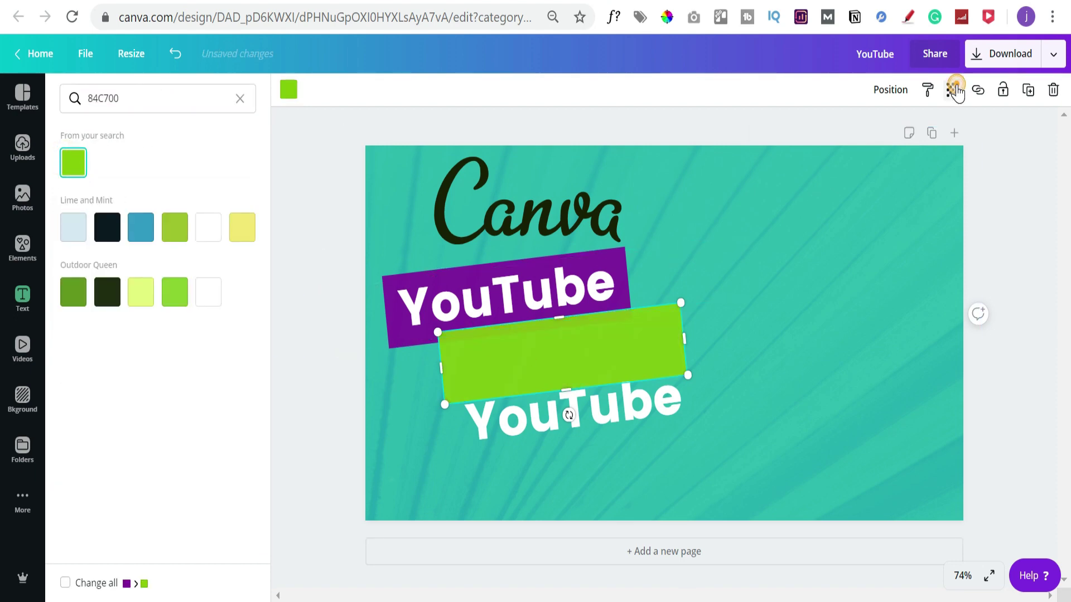
# Move the lower YouTube text onto the green bar and change it to 'Thumbnail'
pyautogui.click(955, 92)
pyautogui.moveTo(647, 411); pyautogui.dragTo(640, 345)
pyautogui.doubleClick(639, 345)
pyautogui.write('Thumbnail')
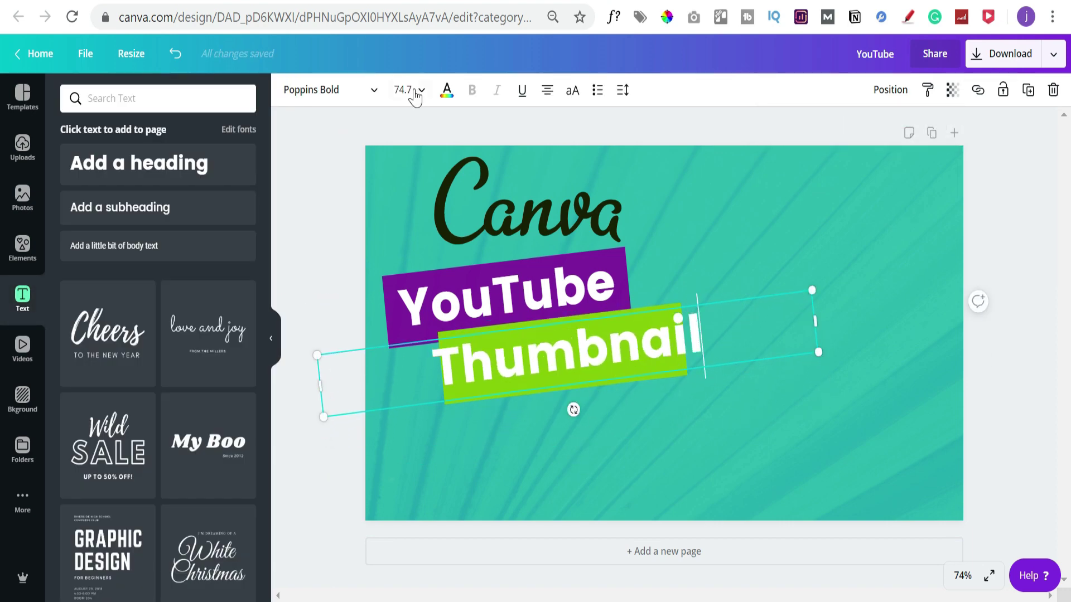
# Make the Thumbnail text dark and move it aside from the green bar
pyautogui.hotkey('ctrl', 'a')
pyautogui.click(447, 89)
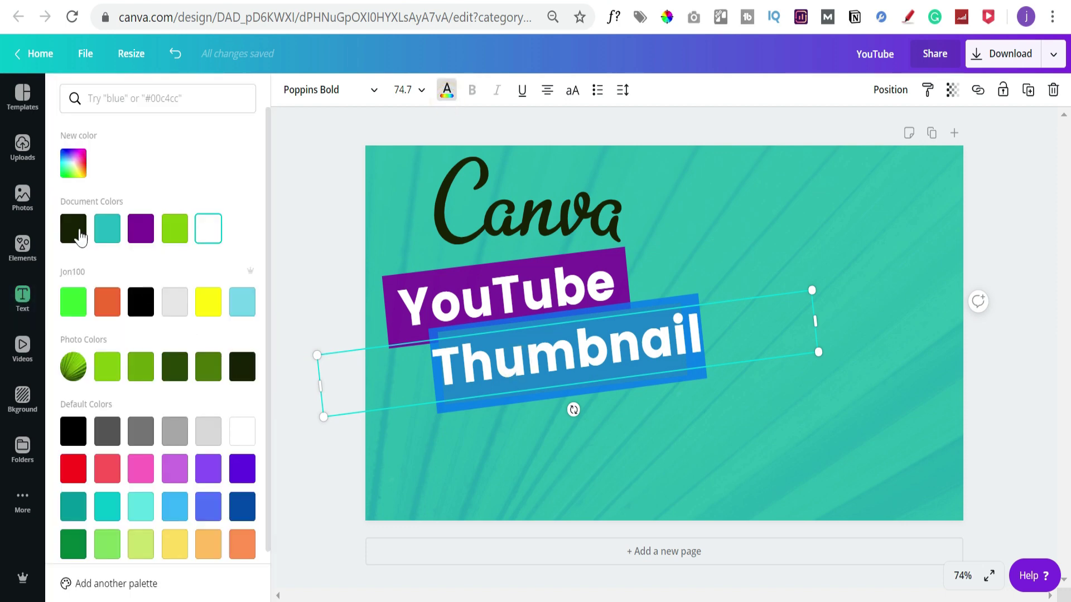
pyautogui.click(80, 237)
pyautogui.click(308, 239)
pyautogui.moveTo(443, 335); pyautogui.dragTo(500, 432)
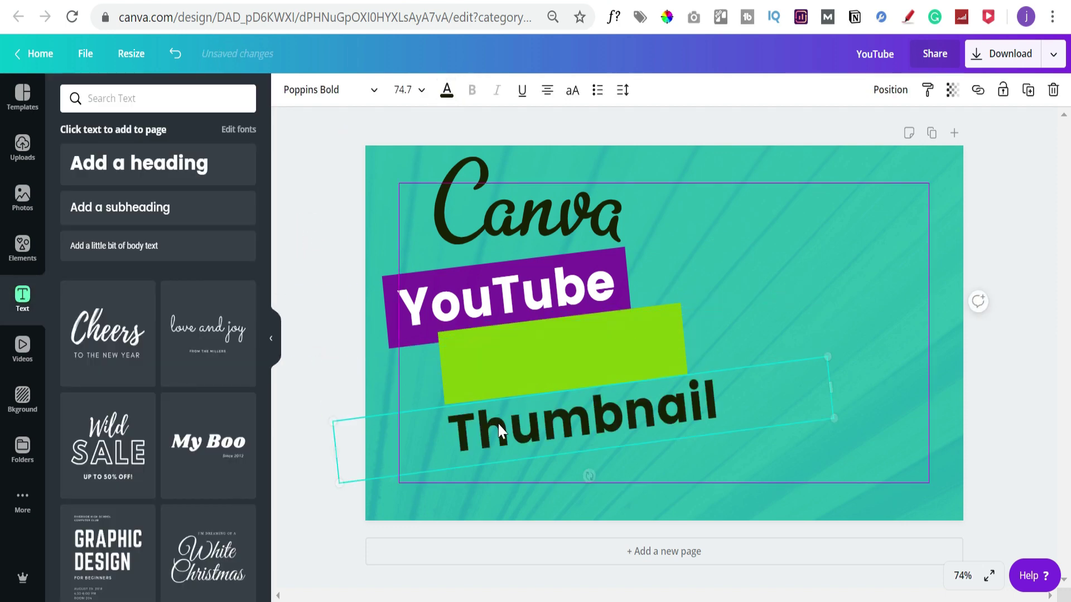
# Widen the green bar on both sides, put Thumbnail back on it, and enlarge both banners
pyautogui.click(563, 357)
pyautogui.moveTo(441, 365); pyautogui.dragTo(425, 369)
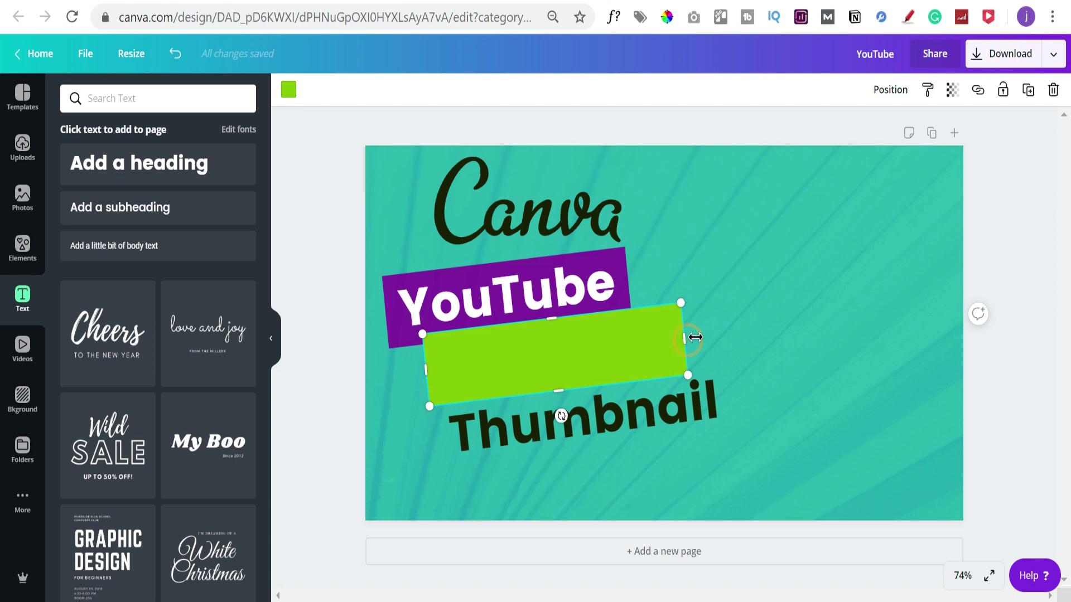
pyautogui.moveTo(694, 337); pyautogui.dragTo(716, 333)
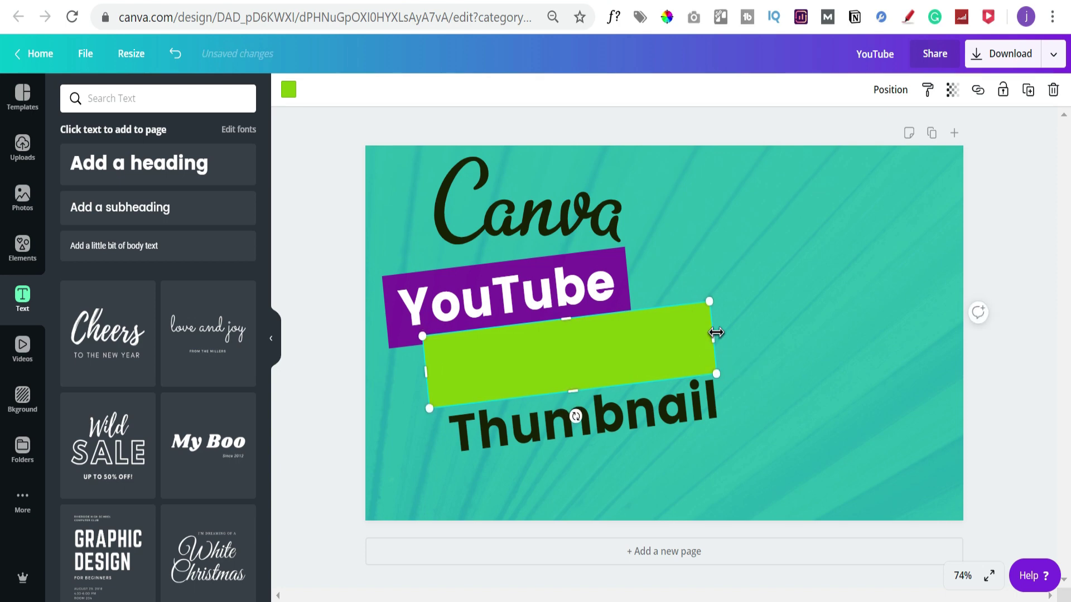
pyautogui.click(670, 391)
pyautogui.moveTo(670, 391); pyautogui.dragTo(664, 348)
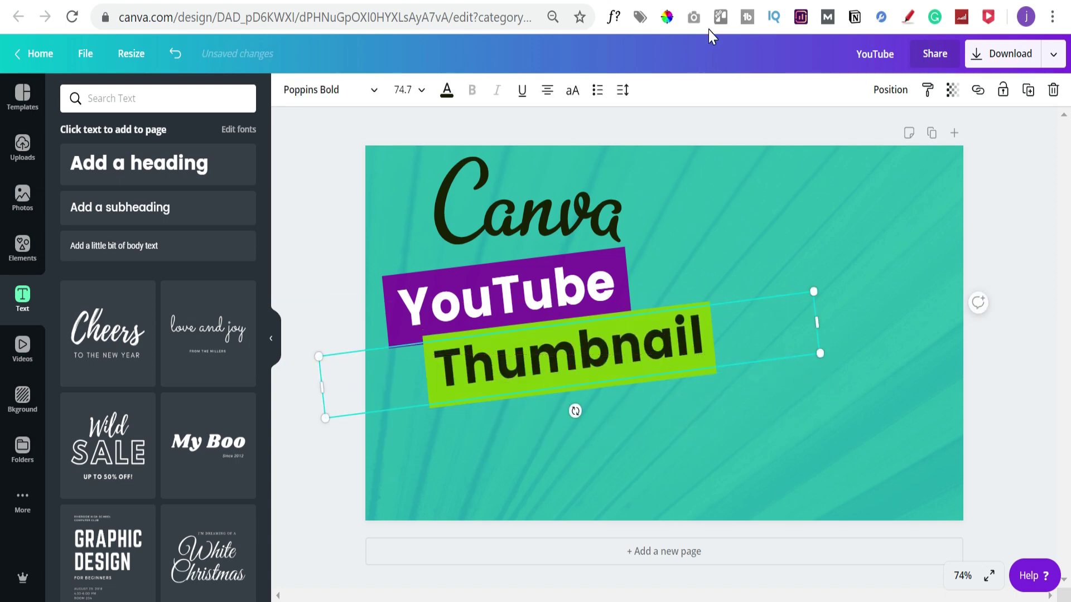
pyautogui.moveTo(820, 246); pyautogui.dragTo(831, 223)
# Reposition and resize the Canva logo centred above the banners, nudging the YouTube banner left
pyautogui.click(456, 191)
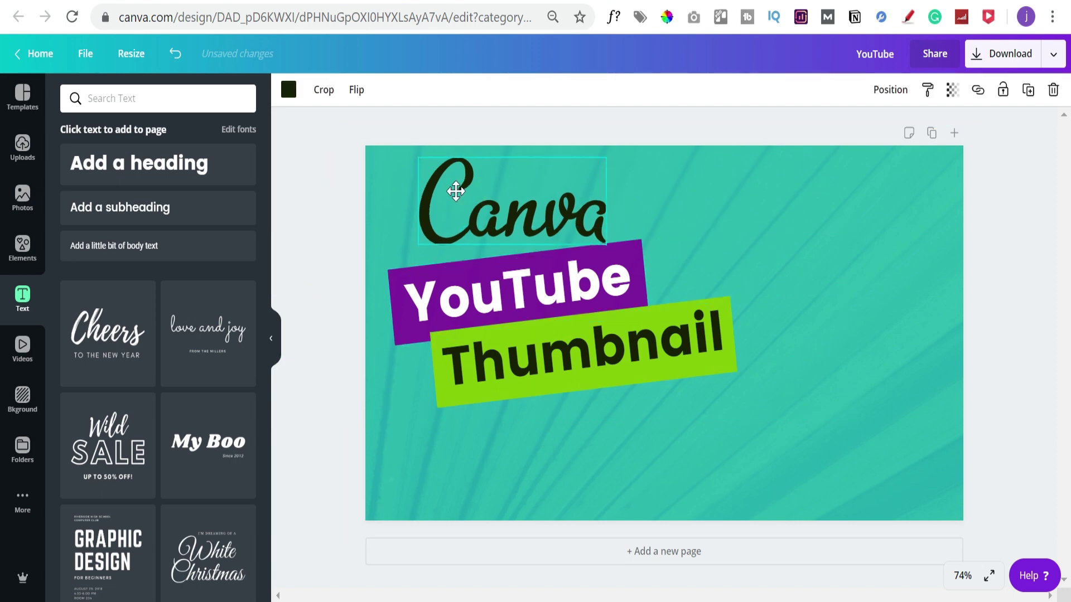
pyautogui.moveTo(456, 191); pyautogui.dragTo(505, 195)
pyautogui.moveTo(426, 292); pyautogui.dragTo(408, 292)
pyautogui.moveTo(557, 209); pyautogui.dragTo(581, 203)
pyautogui.moveTo(490, 150); pyautogui.dragTo(503, 158)
pyautogui.click(320, 372)
pyautogui.click(491, 365)
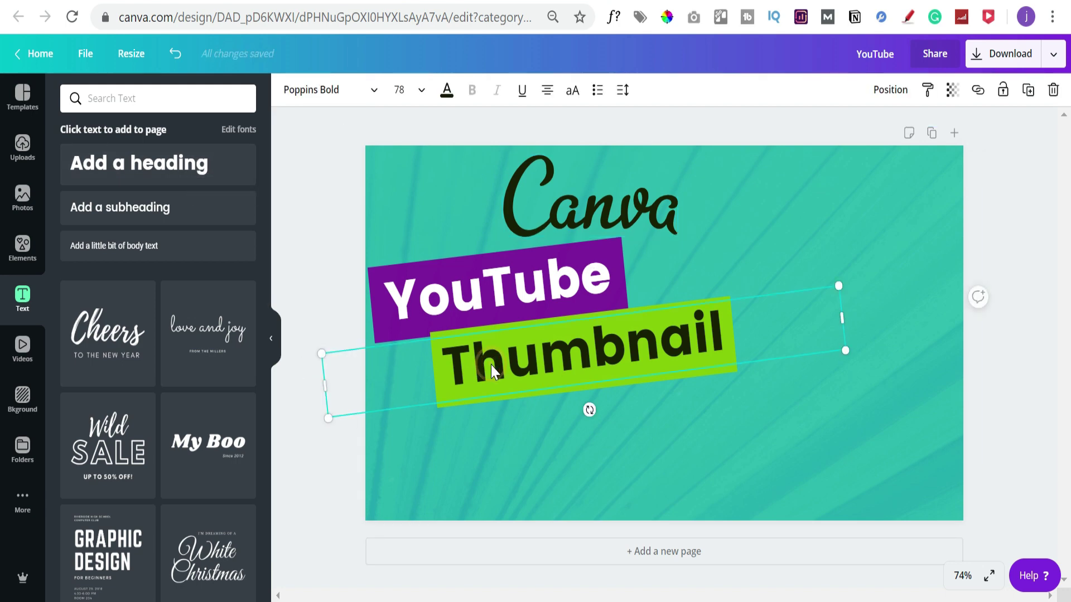
# Add a heading reading 'GUIDE' below the banners and make it white
pyautogui.click(218, 166)
pyautogui.moveTo(685, 376); pyautogui.dragTo(597, 490)
pyautogui.write('GUIDE')
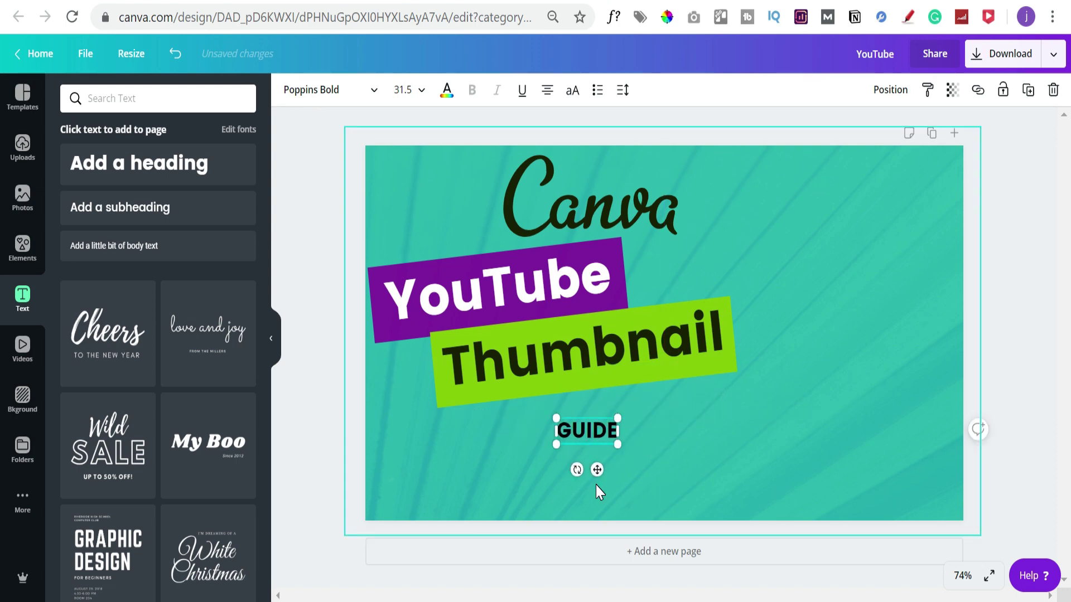
pyautogui.hotkey('ctrl', 'a')
pyautogui.click(447, 90)
# Set the GUIDE heading's font to Poppins Medium and nudge it into position
pyautogui.click(329, 99)
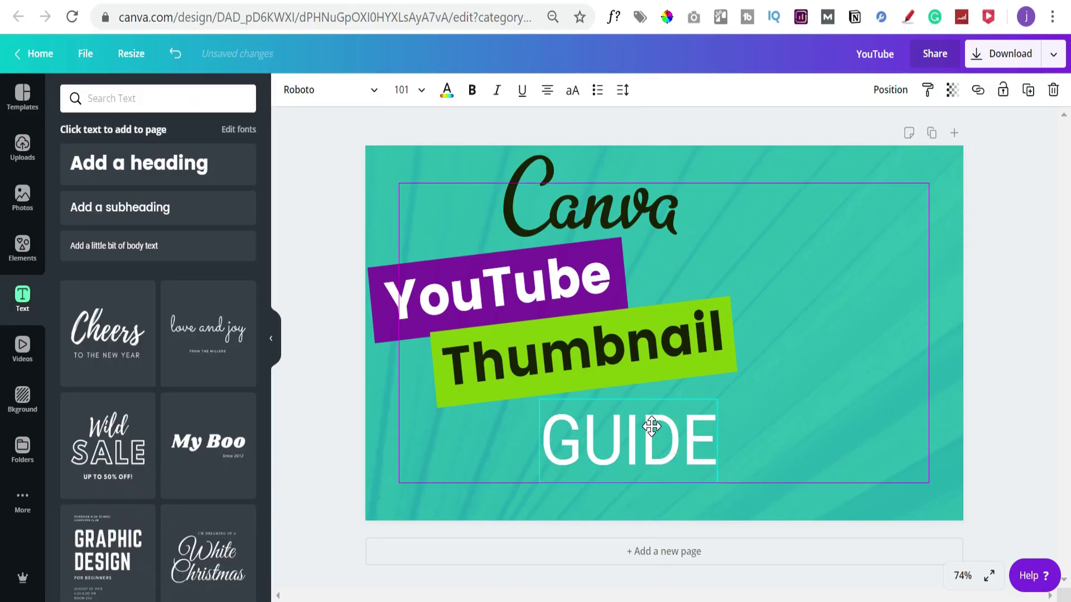
pyautogui.moveTo(651, 426); pyautogui.dragTo(631, 422)
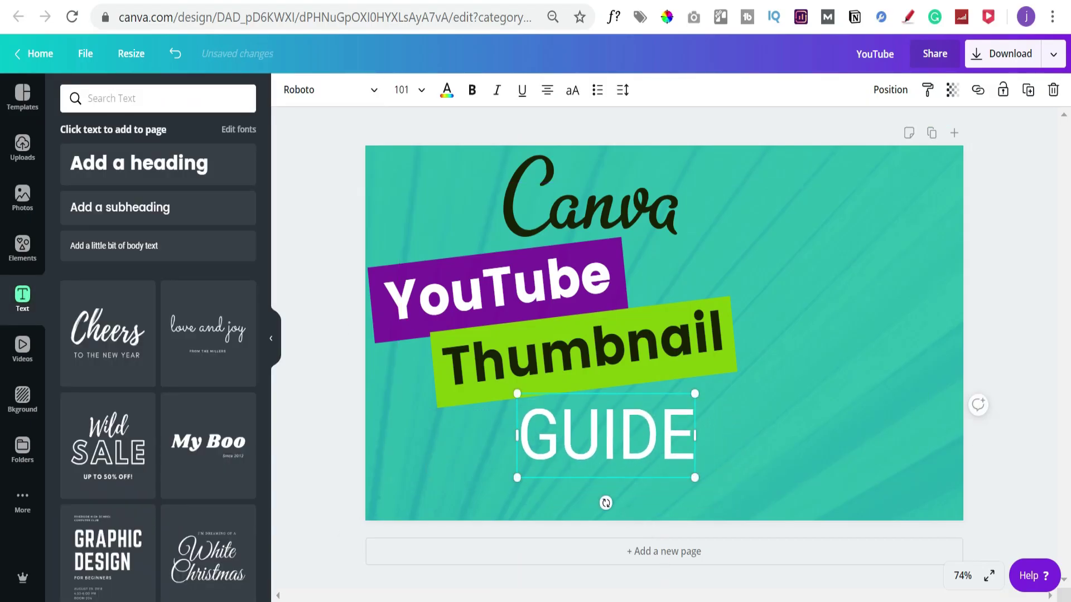
pyautogui.click(329, 89)
pyautogui.click(118, 390)
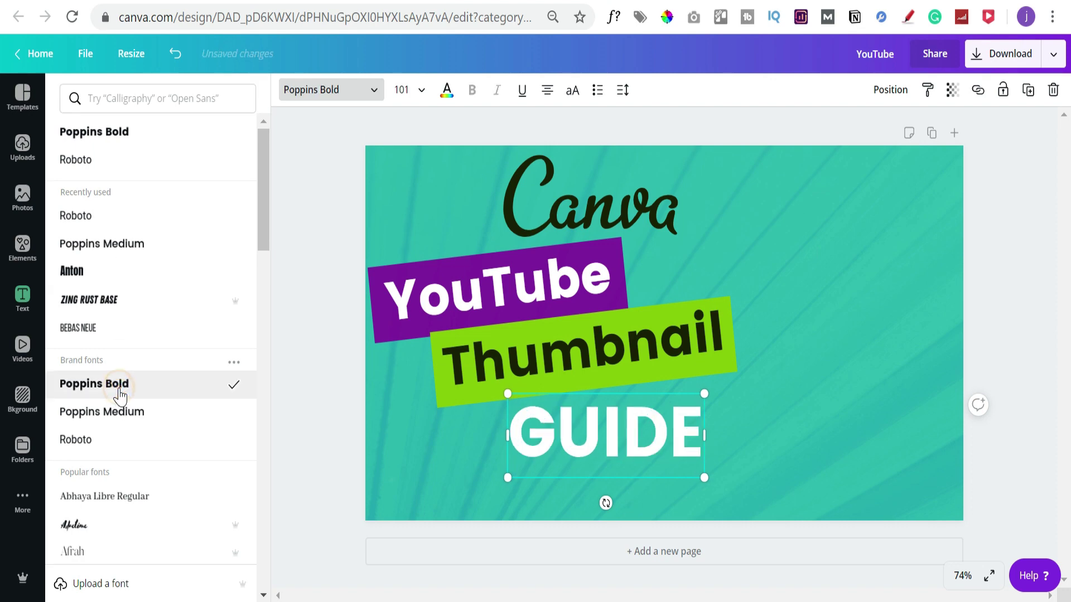
pyautogui.click(121, 415)
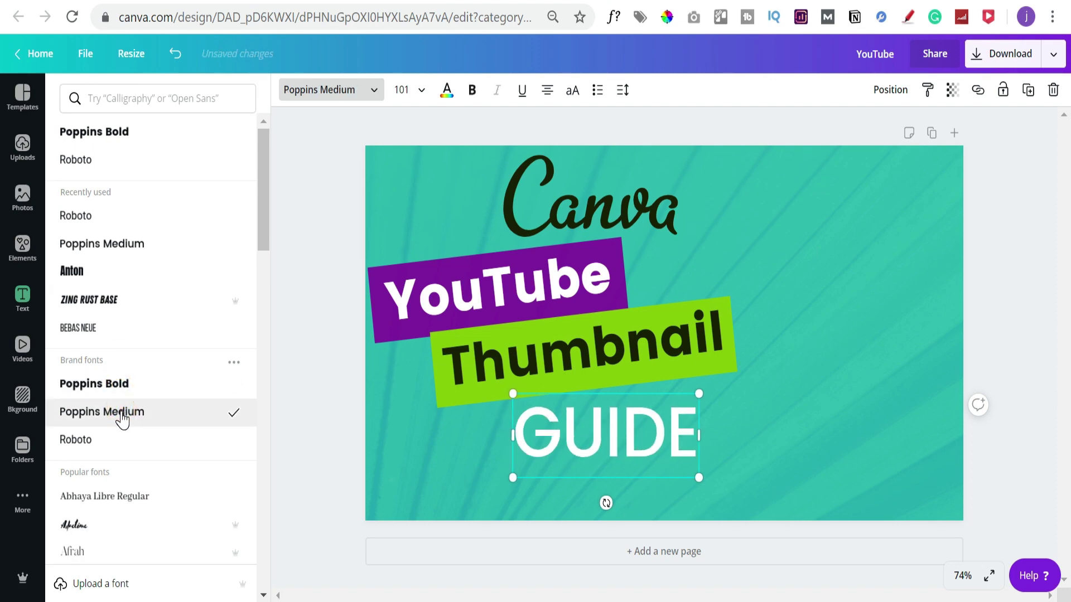
pyautogui.click(617, 140)
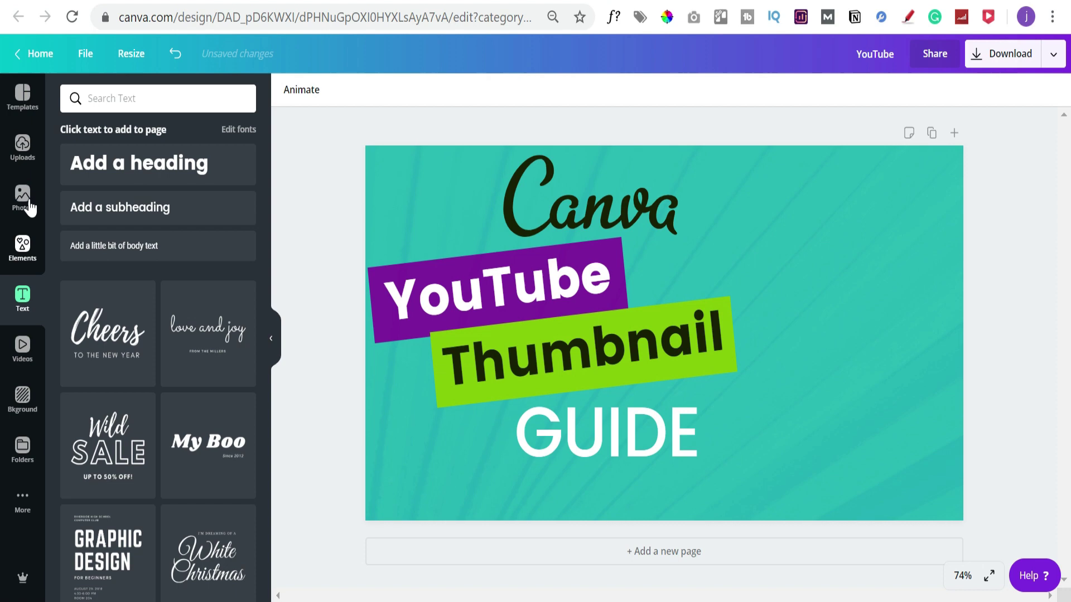
# Place the uploaded presenter photo on the canvas at the thumbnail's right edge
pyautogui.click(23, 163)
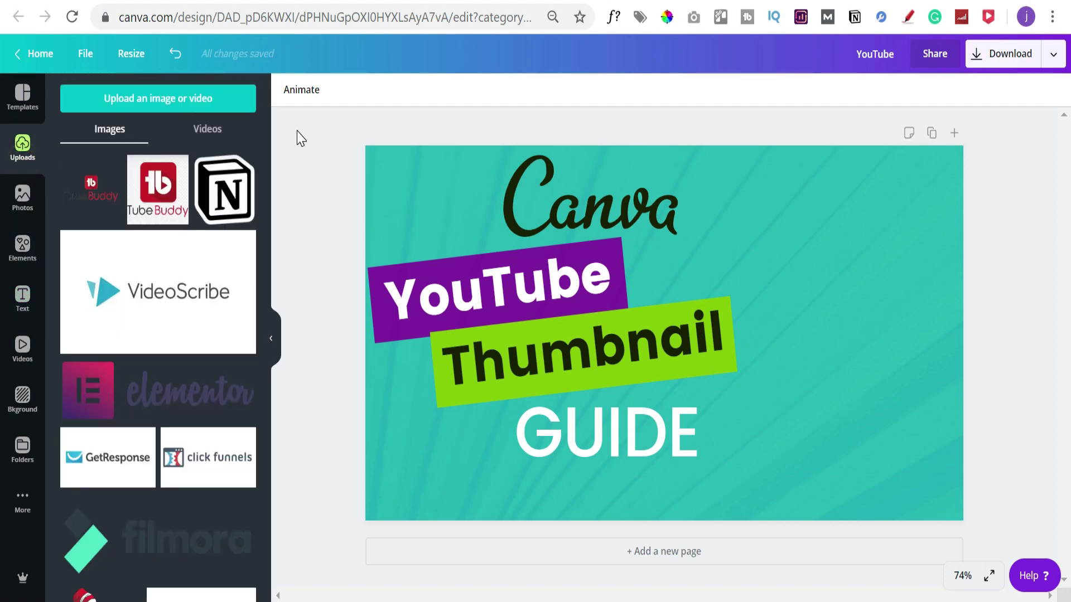
pyautogui.moveTo(263, 148); pyautogui.dragTo(266, 295)
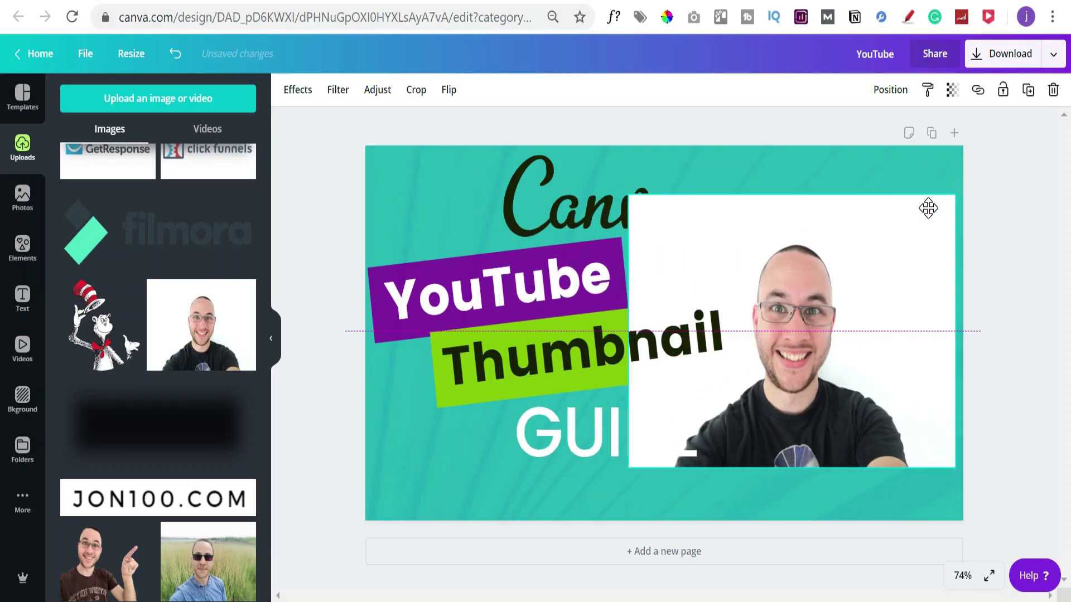
pyautogui.moveTo(928, 208); pyautogui.dragTo(942, 217)
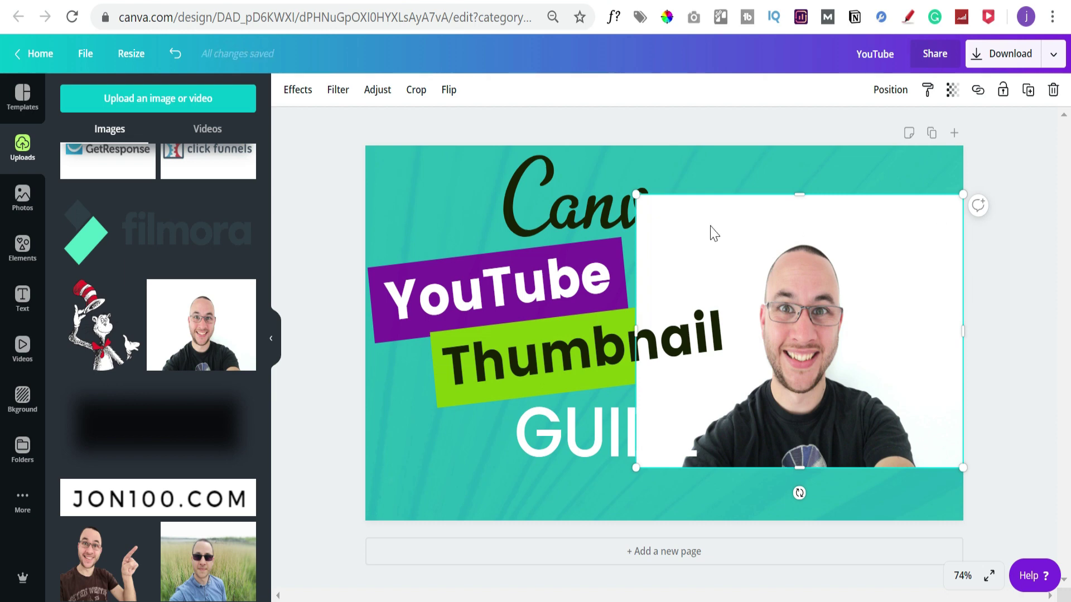
# Remove the presenter photo's white background with Background Remover, enlarge it, and shift it right
pyautogui.click(299, 94)
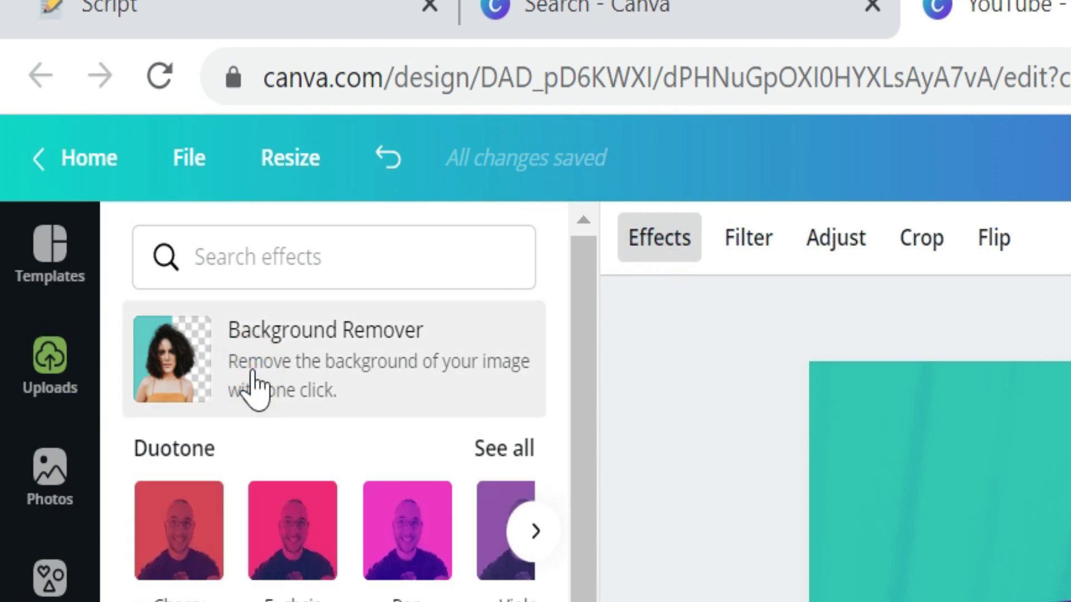
pyautogui.click(366, 351)
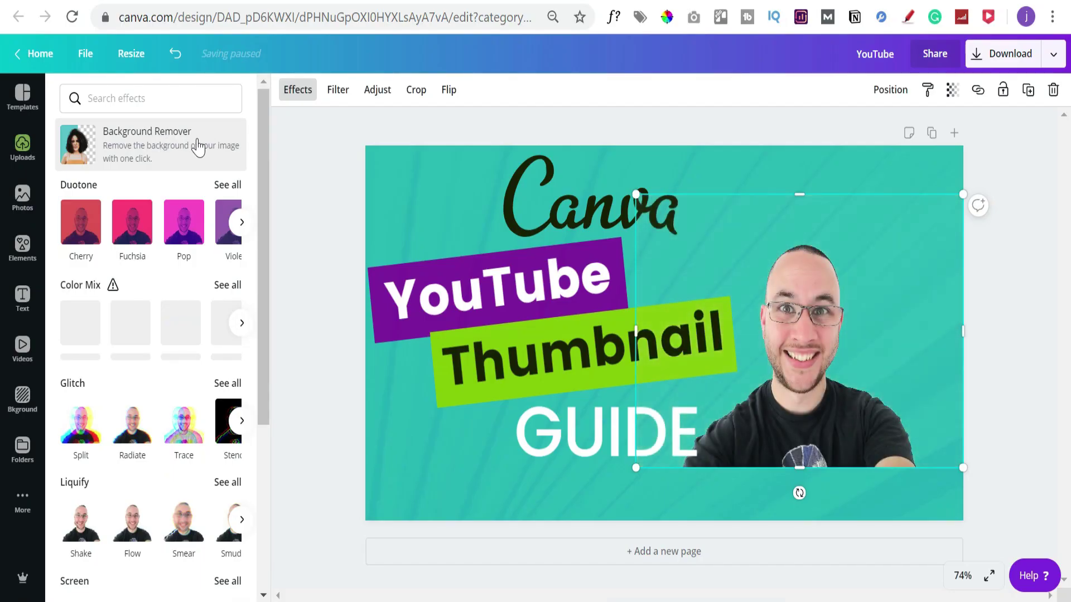
pyautogui.moveTo(632, 195); pyautogui.dragTo(491, 55)
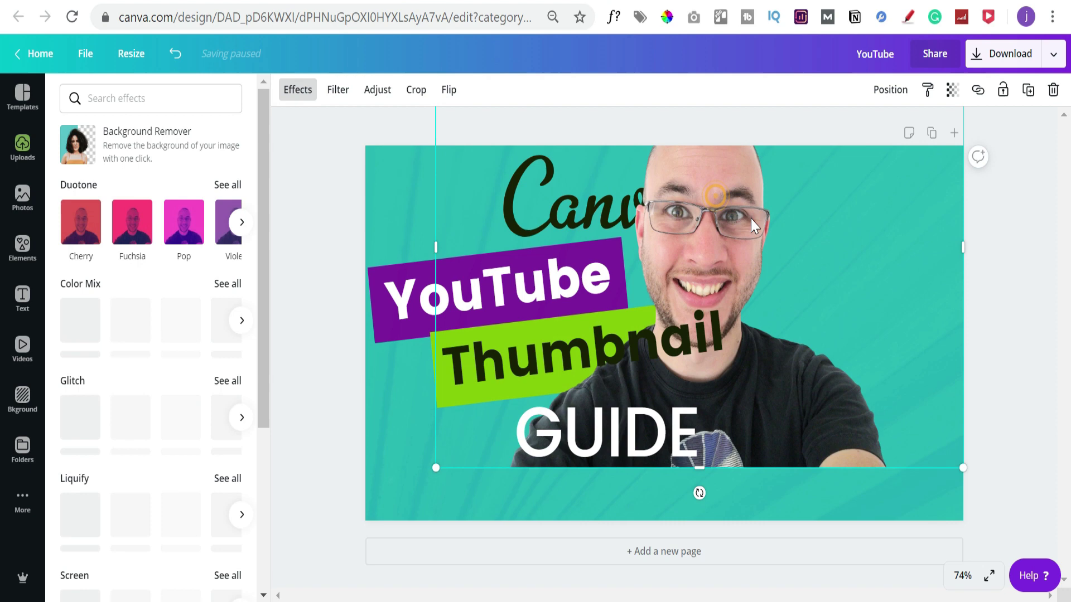
pyautogui.moveTo(751, 218); pyautogui.dragTo(850, 257)
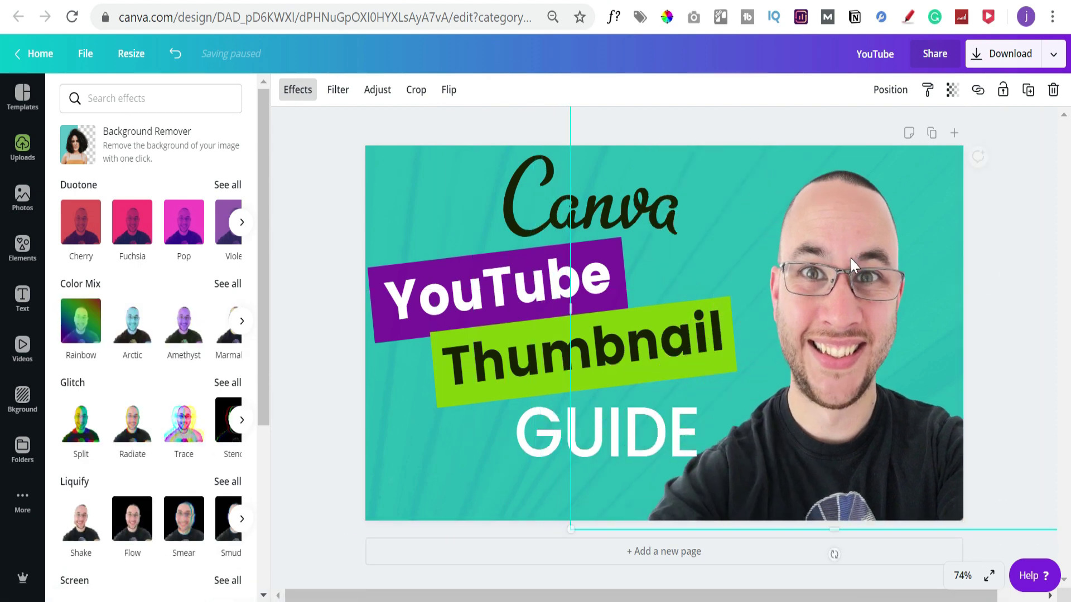
# Duplicate the YouTube text, make the copy dark, and send it backward as a shadow
pyautogui.click(314, 195)
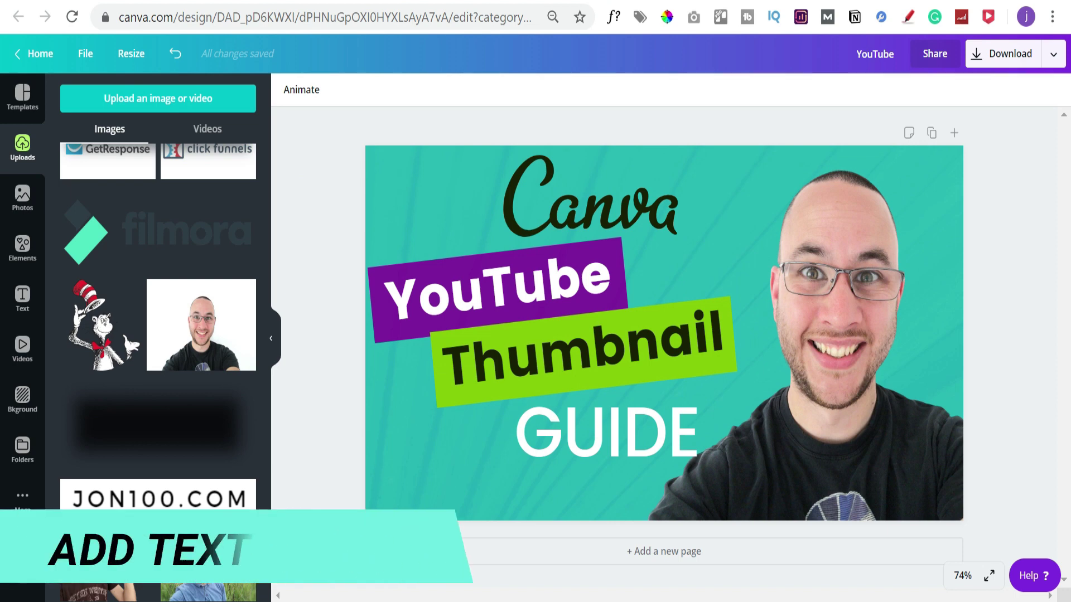
pyautogui.click(518, 273)
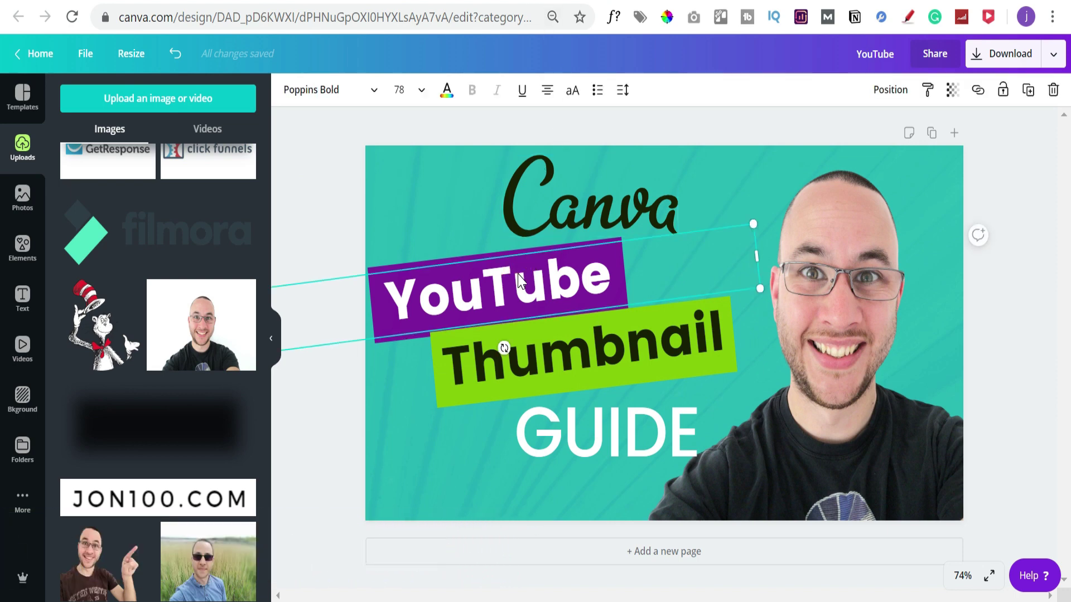
pyautogui.hotkey('ctrl', 'd')
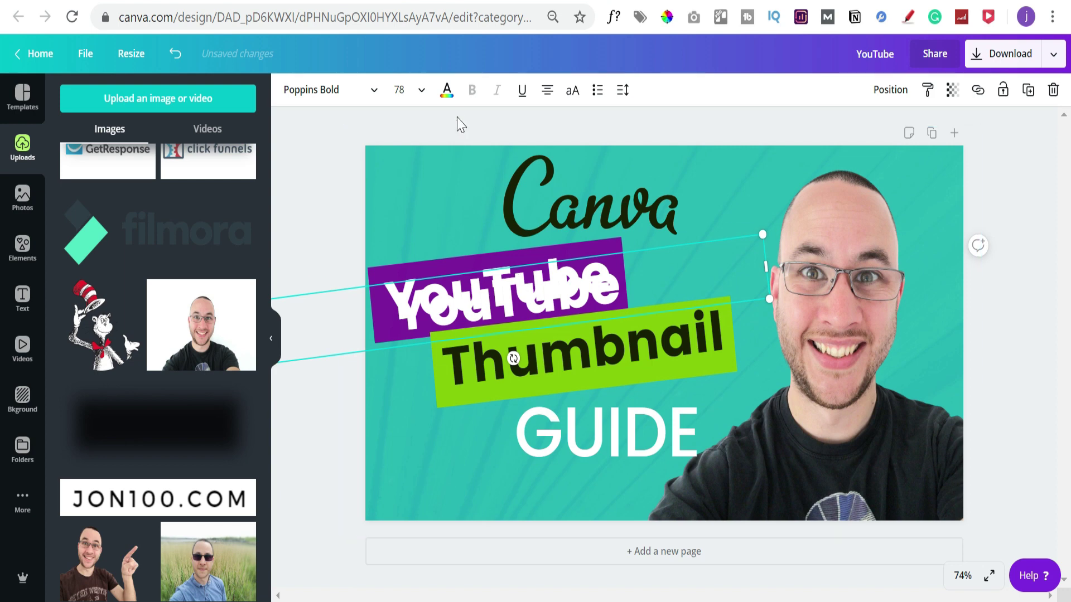
pyautogui.click(448, 91)
pyautogui.click(67, 234)
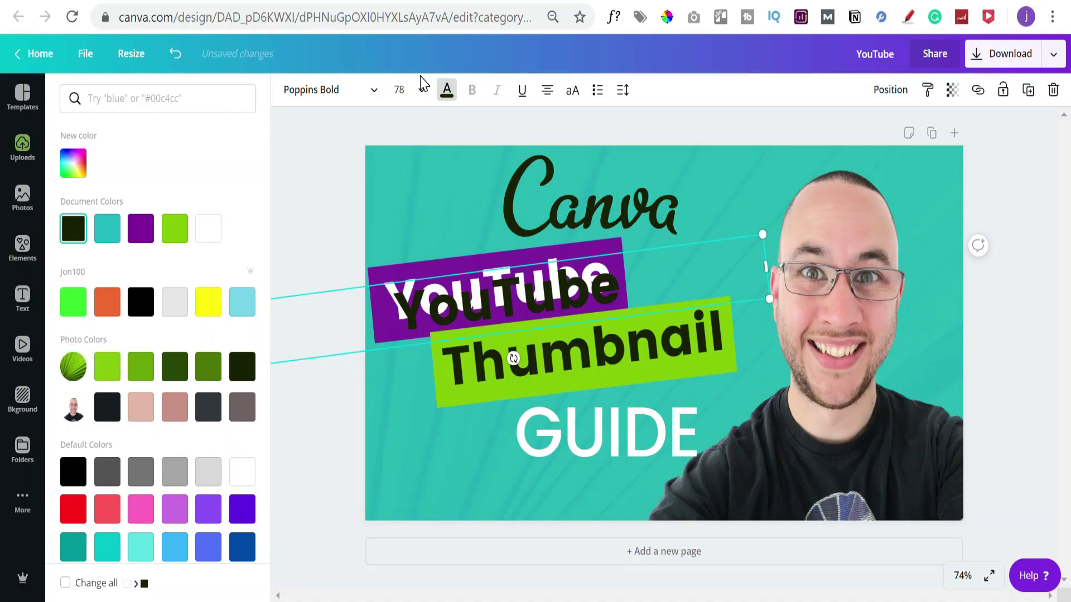
pyautogui.click(891, 90)
pyautogui.click(832, 137)
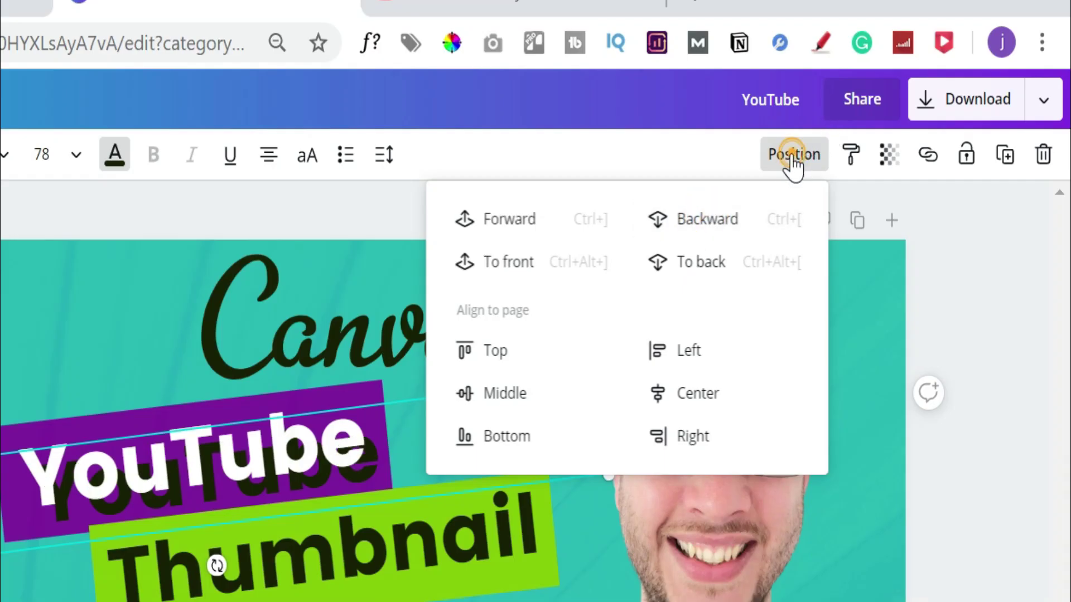
pyautogui.click(793, 159)
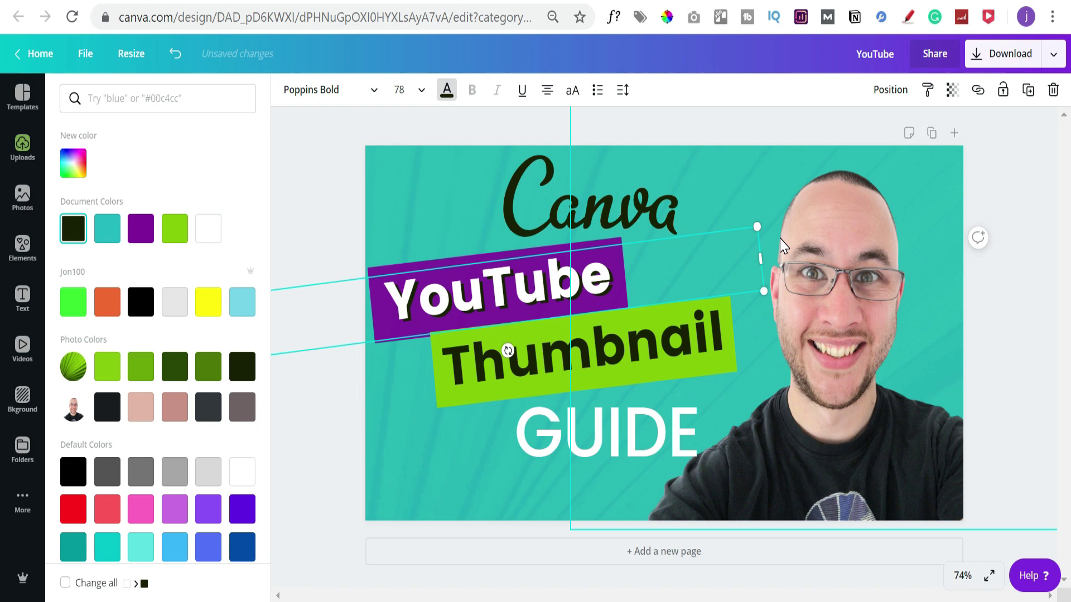
# Offset the Thumbnail copy down-right, make it white, and send it behind the dark text
pyautogui.click(525, 372)
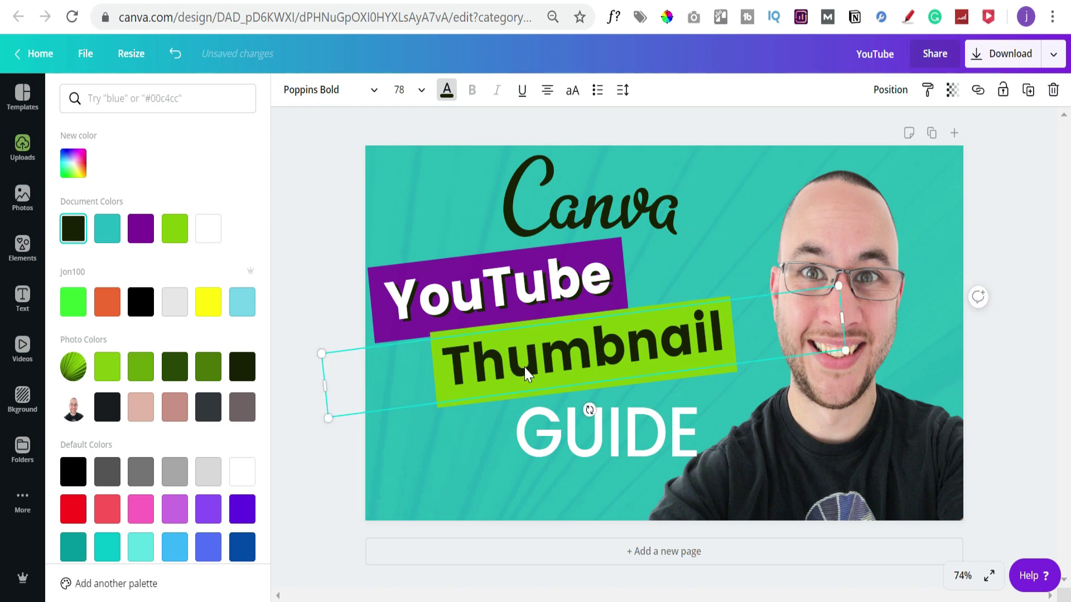
pyautogui.moveTo(526, 372); pyautogui.dragTo(527, 375)
pyautogui.click(448, 92)
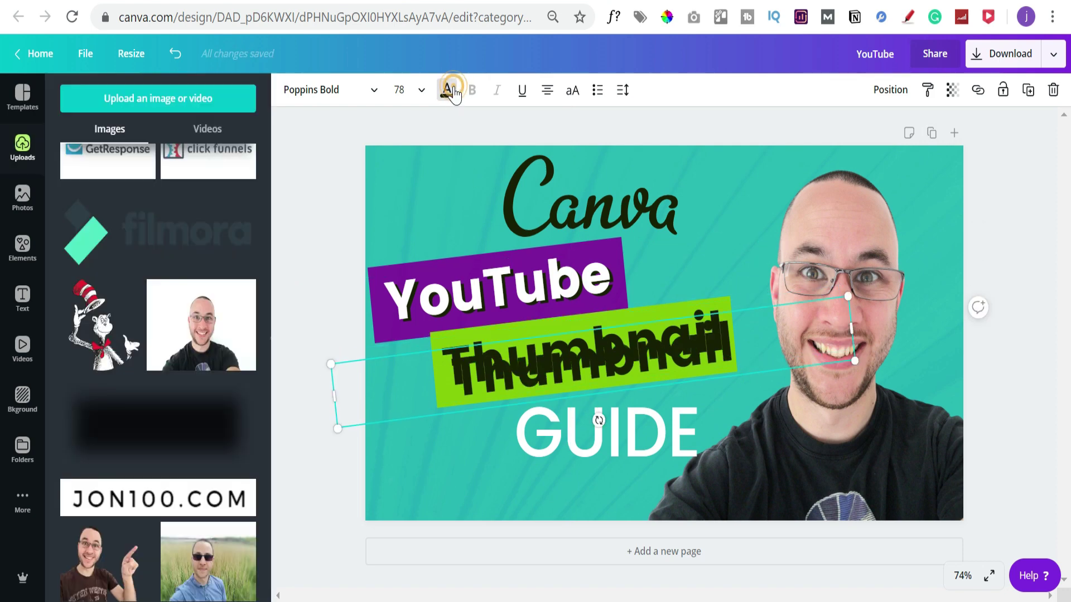
pyautogui.click(447, 92)
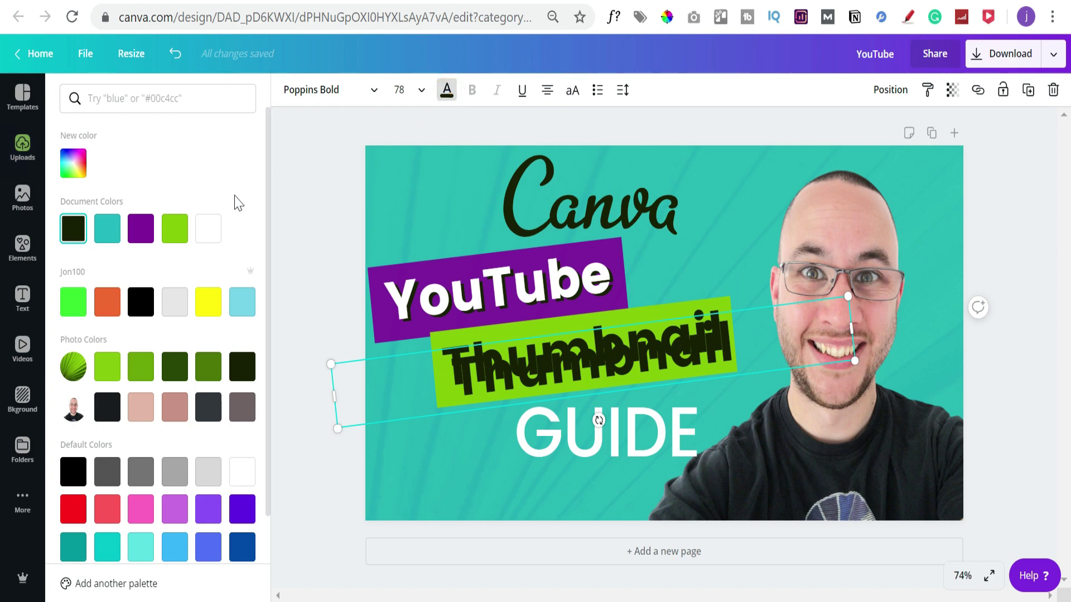
pyautogui.click(208, 227)
pyautogui.click(891, 91)
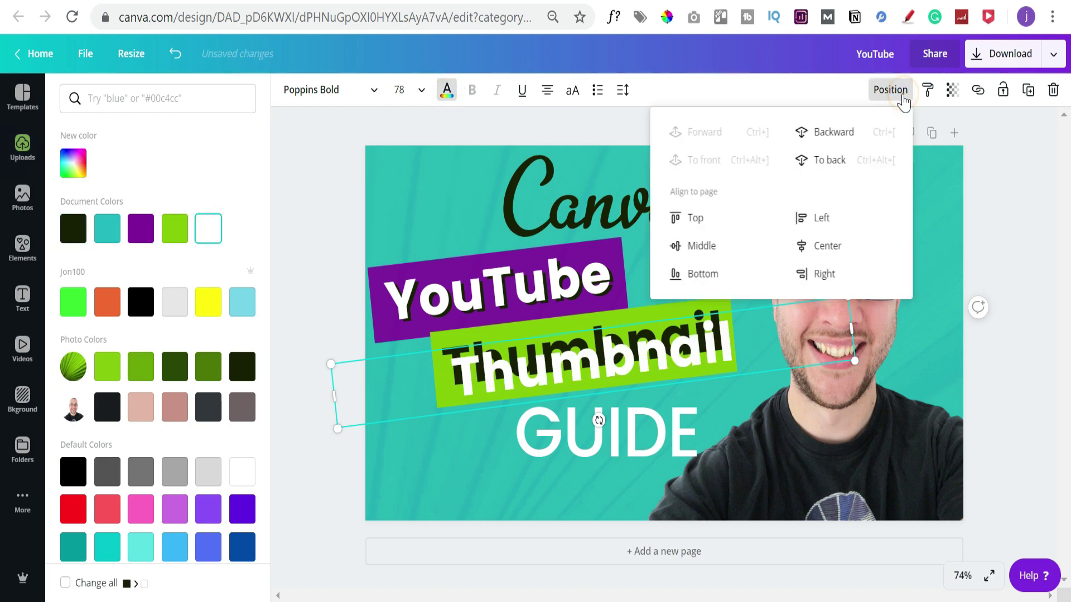
pyautogui.click(849, 132)
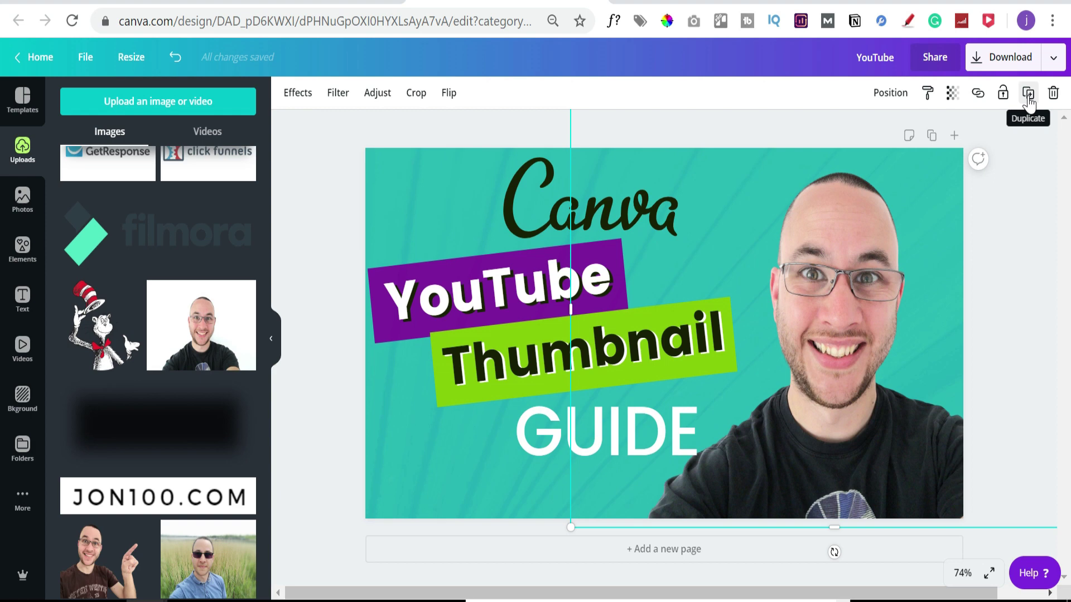
# Duplicate the presenter photo, move the copy up-left, and apply the Mystic duotone
pyautogui.click(1029, 101)
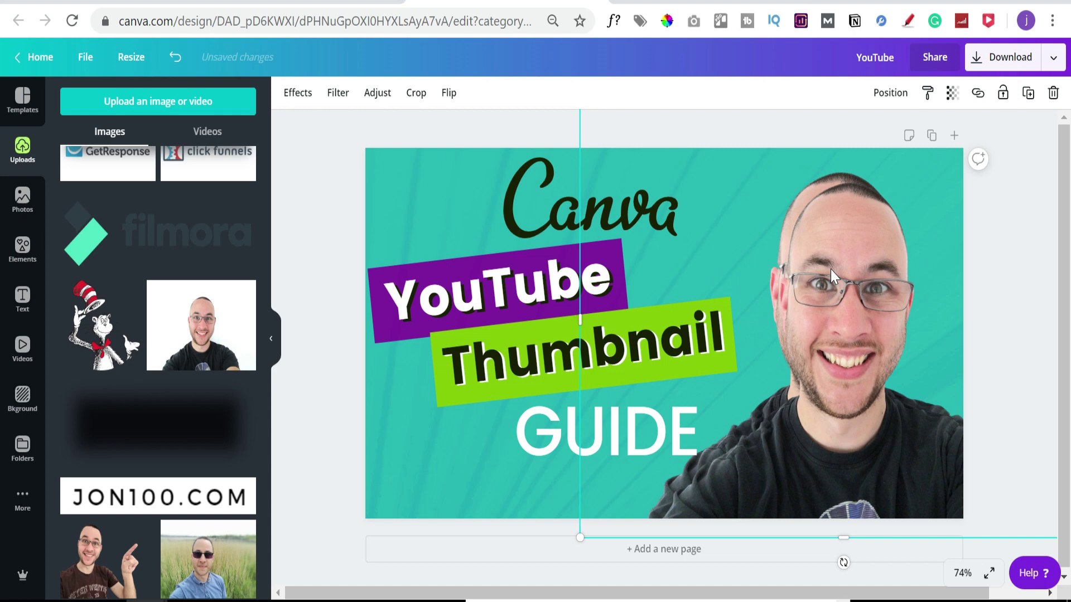
pyautogui.moveTo(842, 270); pyautogui.dragTo(746, 243)
pyautogui.click(301, 94)
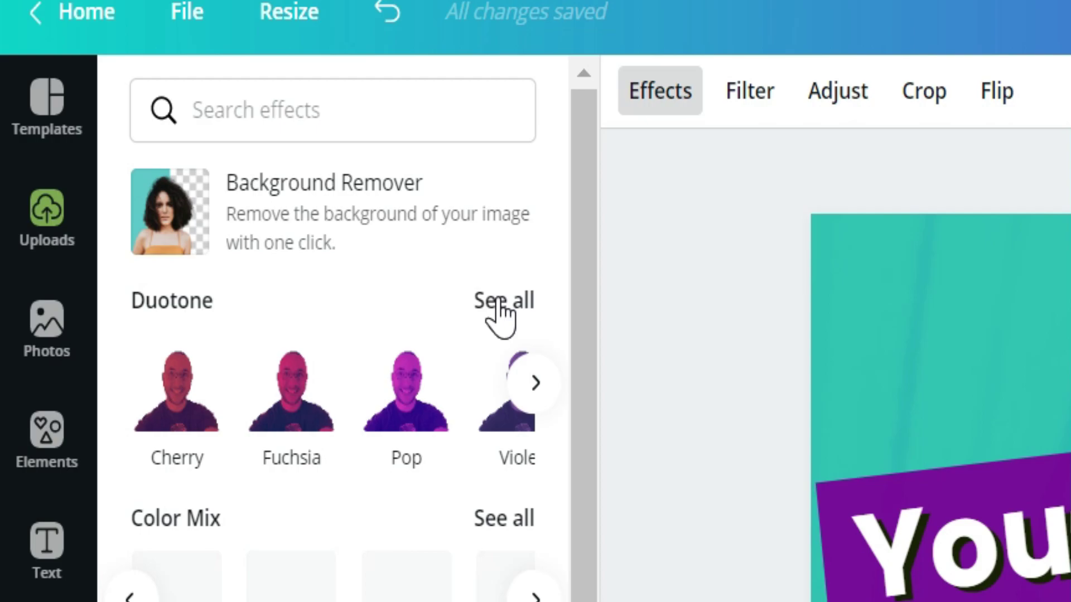
pyautogui.click(499, 307)
pyautogui.click(84, 461)
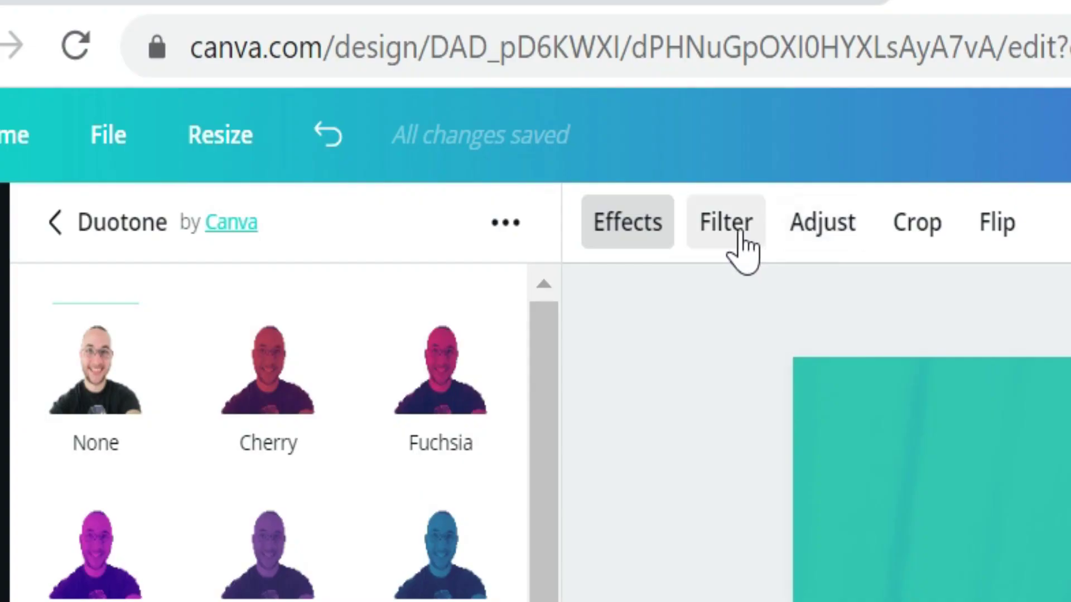
# Adjust the photo copy to Brightness 100, Contrast 73 and Blur 3
pyautogui.click(344, 102)
pyautogui.click(380, 90)
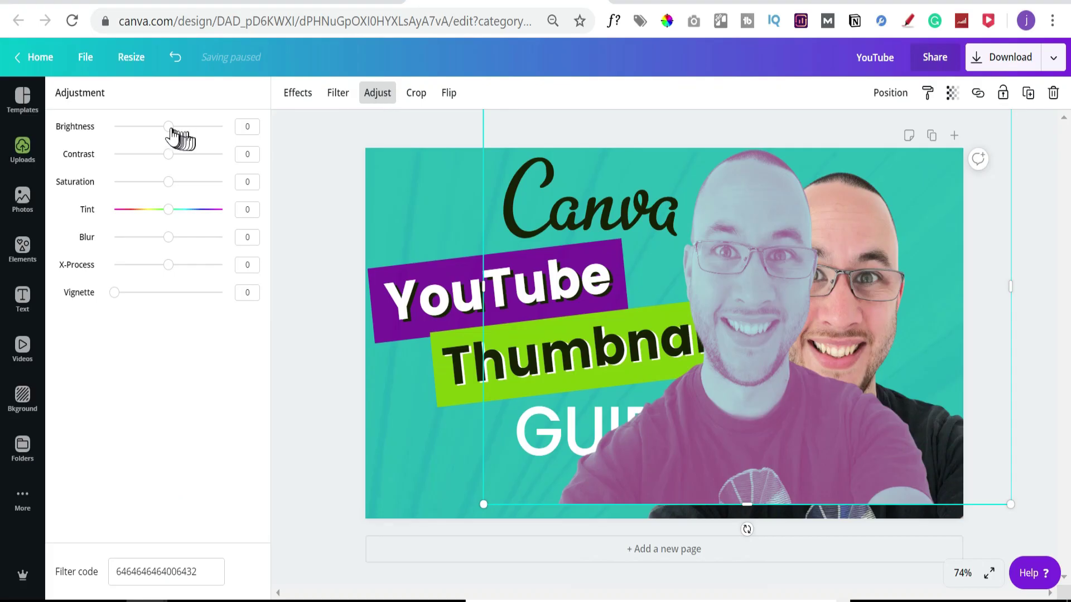
pyautogui.moveTo(170, 129); pyautogui.dragTo(222, 126)
pyautogui.click(169, 156)
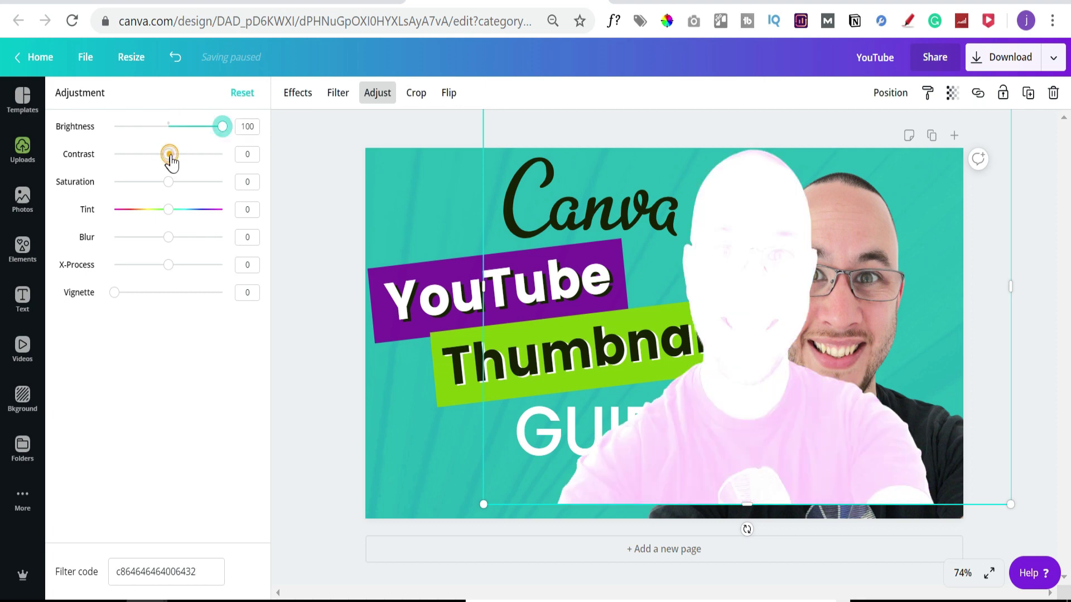
pyautogui.moveTo(171, 162); pyautogui.dragTo(208, 162)
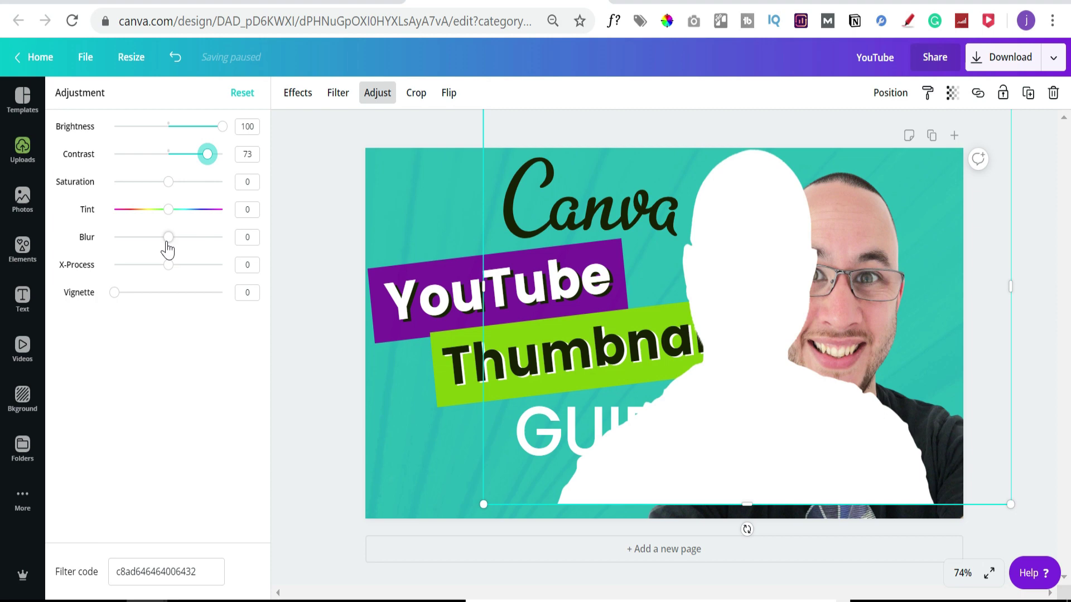
pyautogui.moveTo(167, 241); pyautogui.dragTo(170, 238)
# Enlarge the white copy, centre it on the presenter, and send it behind the original
pyautogui.moveTo(483, 505); pyautogui.dragTo(511, 480)
pyautogui.moveTo(765, 287); pyautogui.dragTo(855, 298)
pyautogui.click(890, 93)
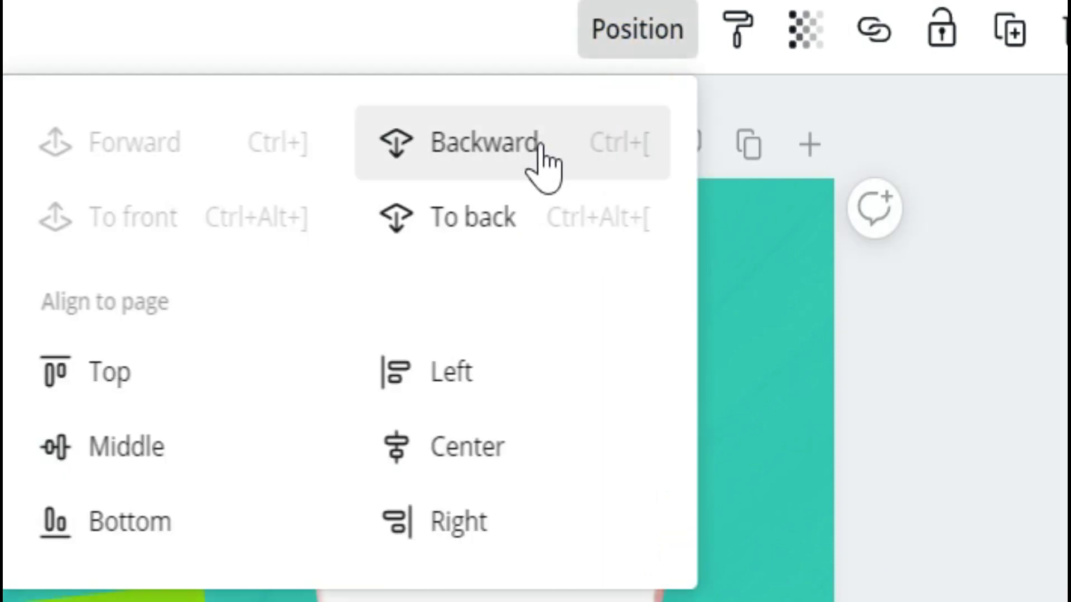
pyautogui.click(544, 144)
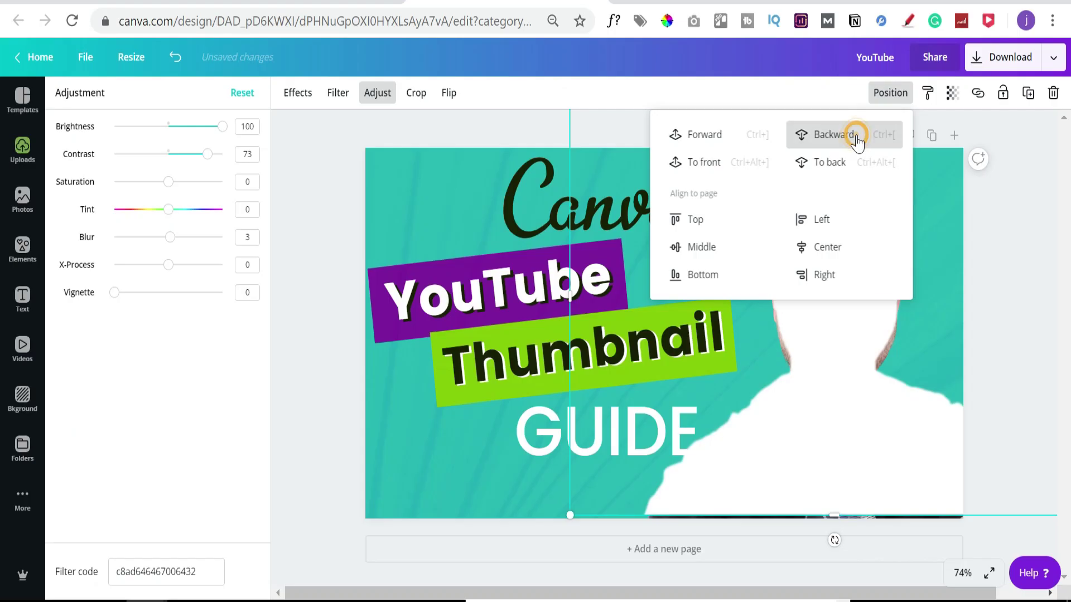
pyautogui.click(889, 94)
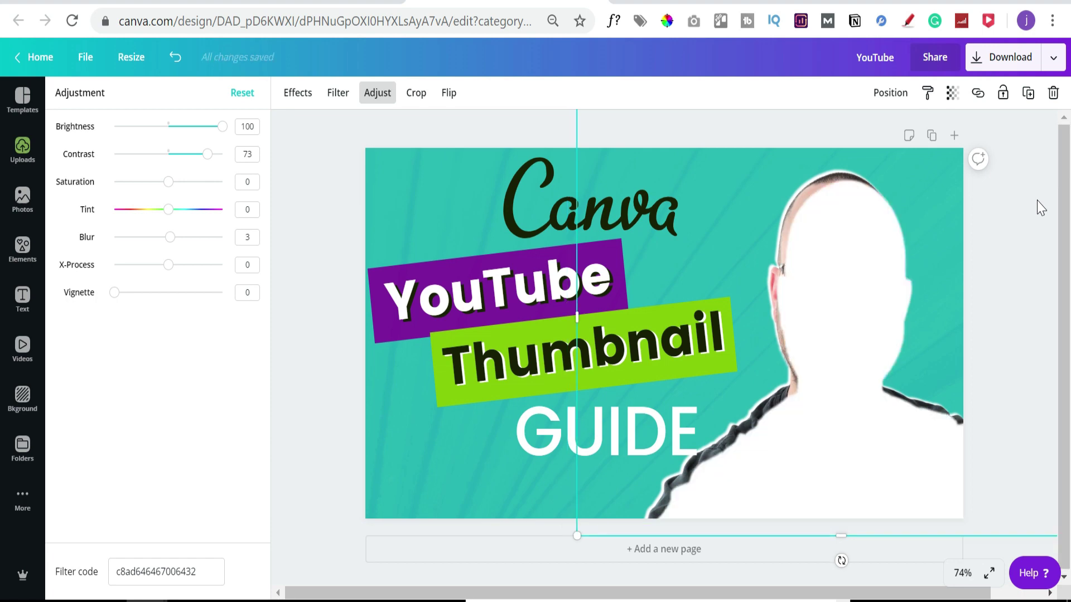
pyautogui.click(890, 94)
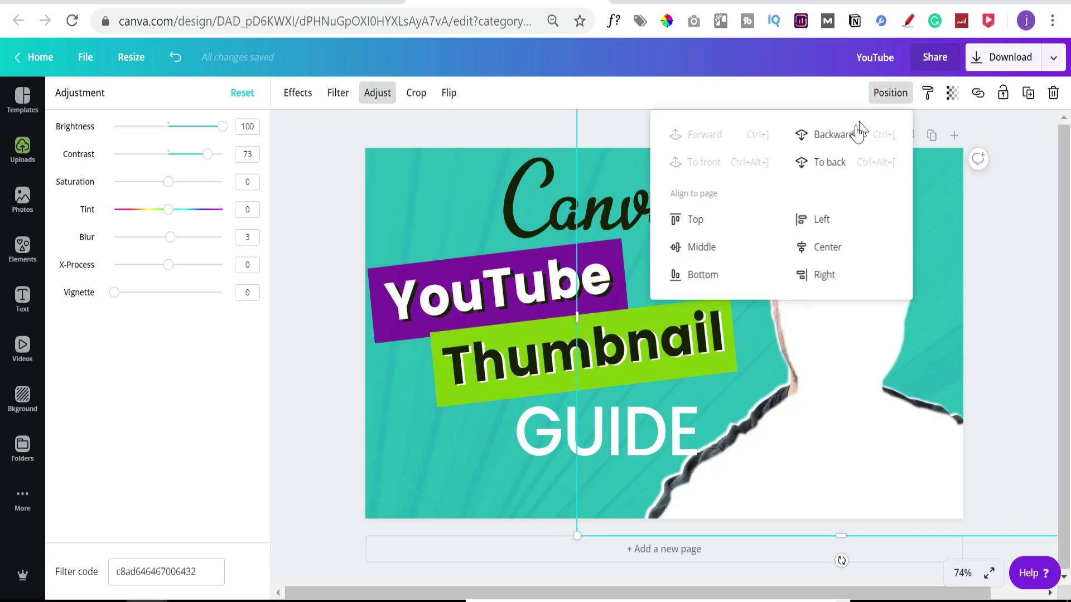
pyautogui.click(852, 136)
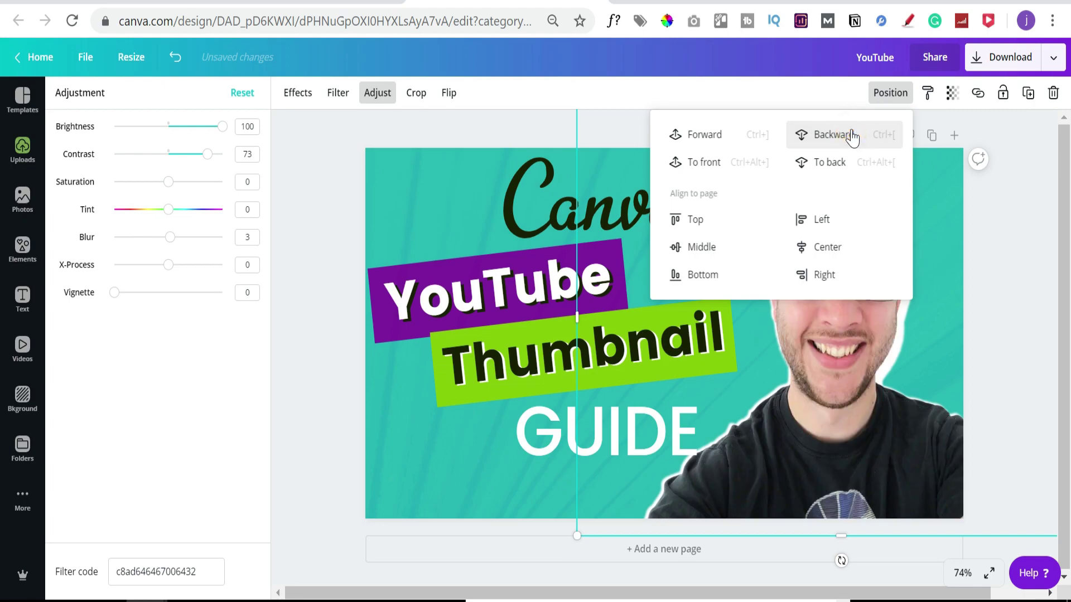